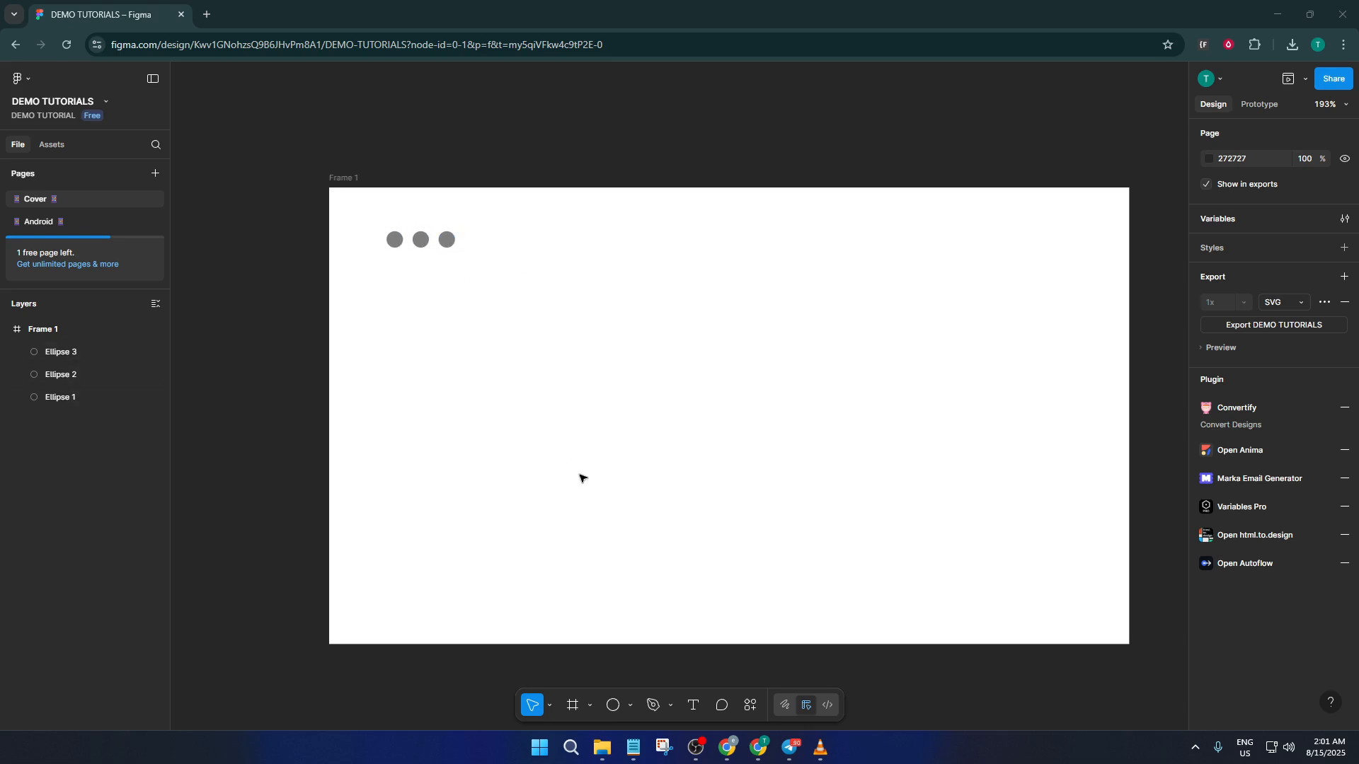
pyautogui.click(614, 705)
pyautogui.moveTo(459, 253)
pyautogui.mouseDown()
pyautogui.moveTo(473, 271)
pyautogui.moveTo(437, 262)
pyautogui.moveTo(442, 275)
pyautogui.mouseUp()
pyautogui.click(526, 271)
pyautogui.press('Delete')
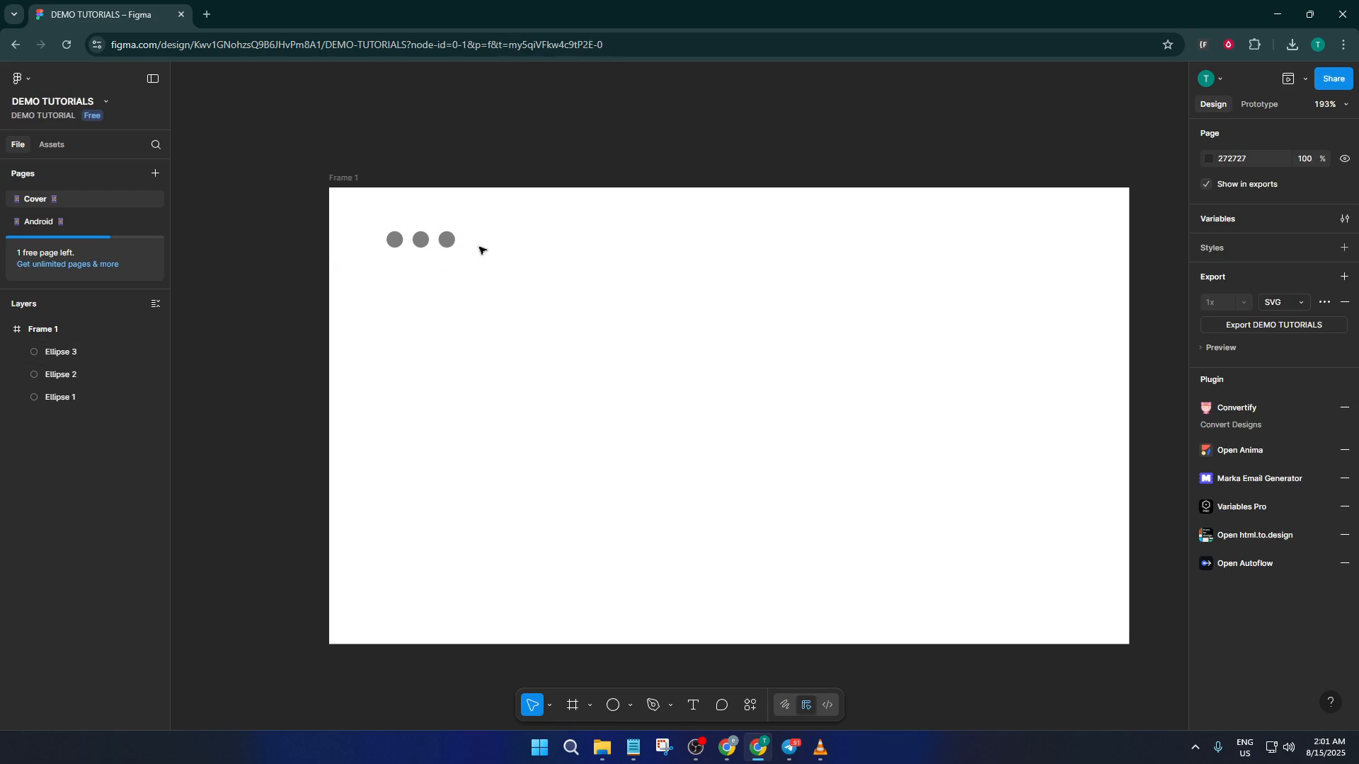
# Combine the three grey circles in Frame 1 into a single component.
pyautogui.moveTo(494, 250); pyautogui.dragTo(400, 245)
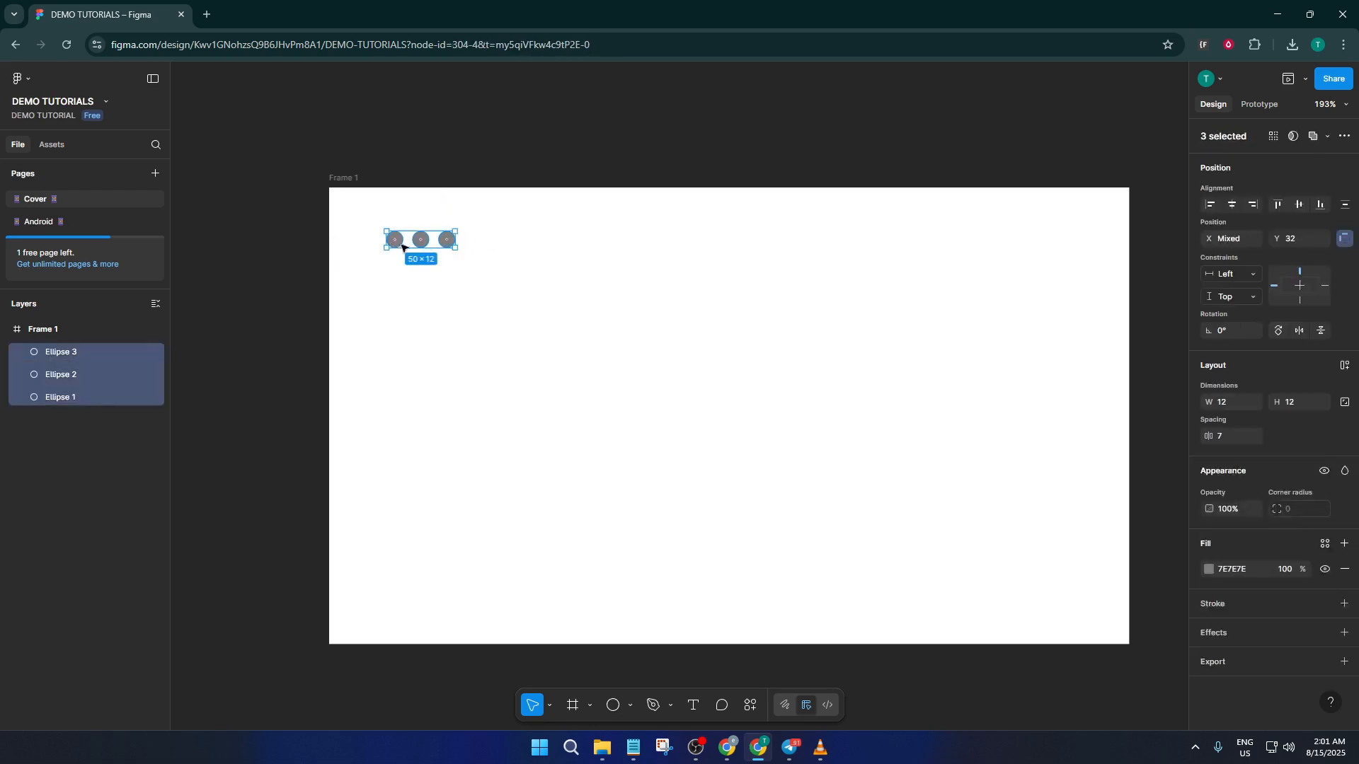
pyautogui.click(518, 262)
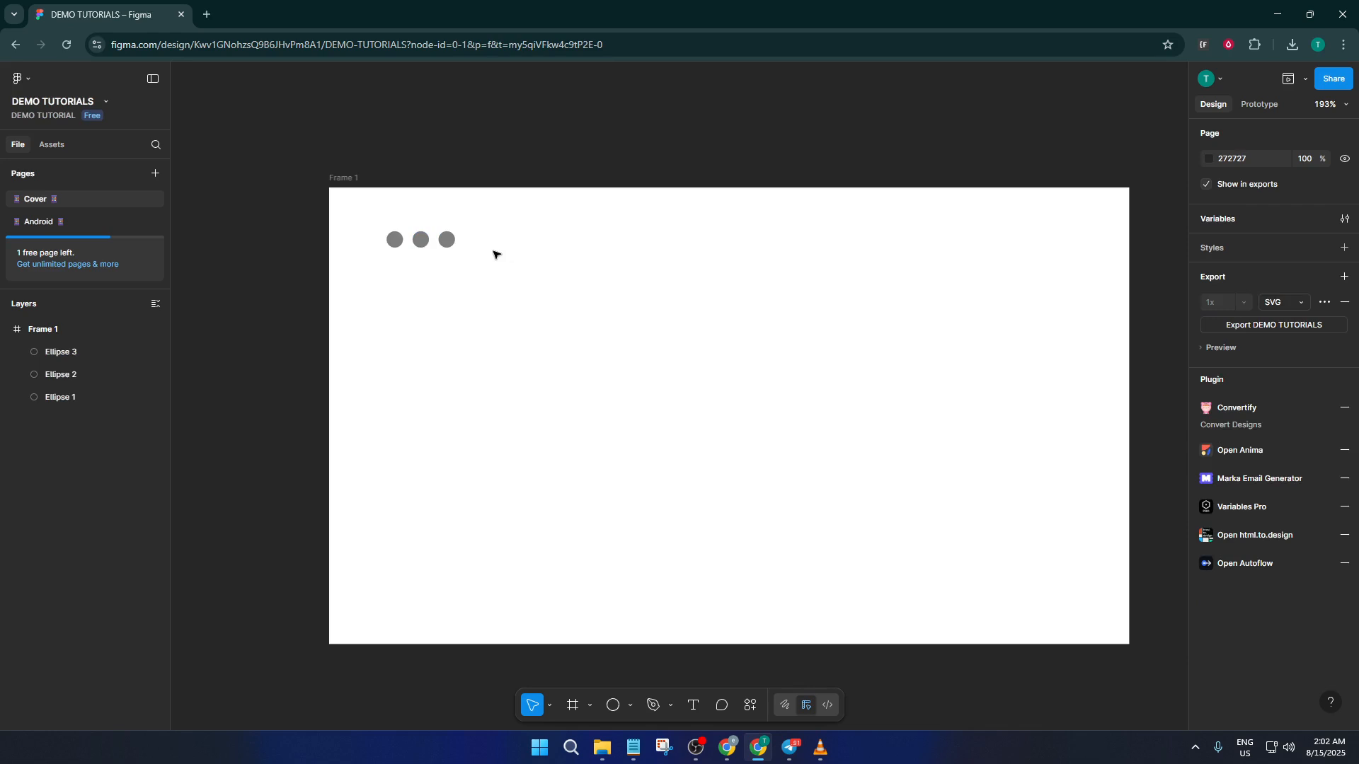
pyautogui.moveTo(485, 246); pyautogui.dragTo(354, 221)
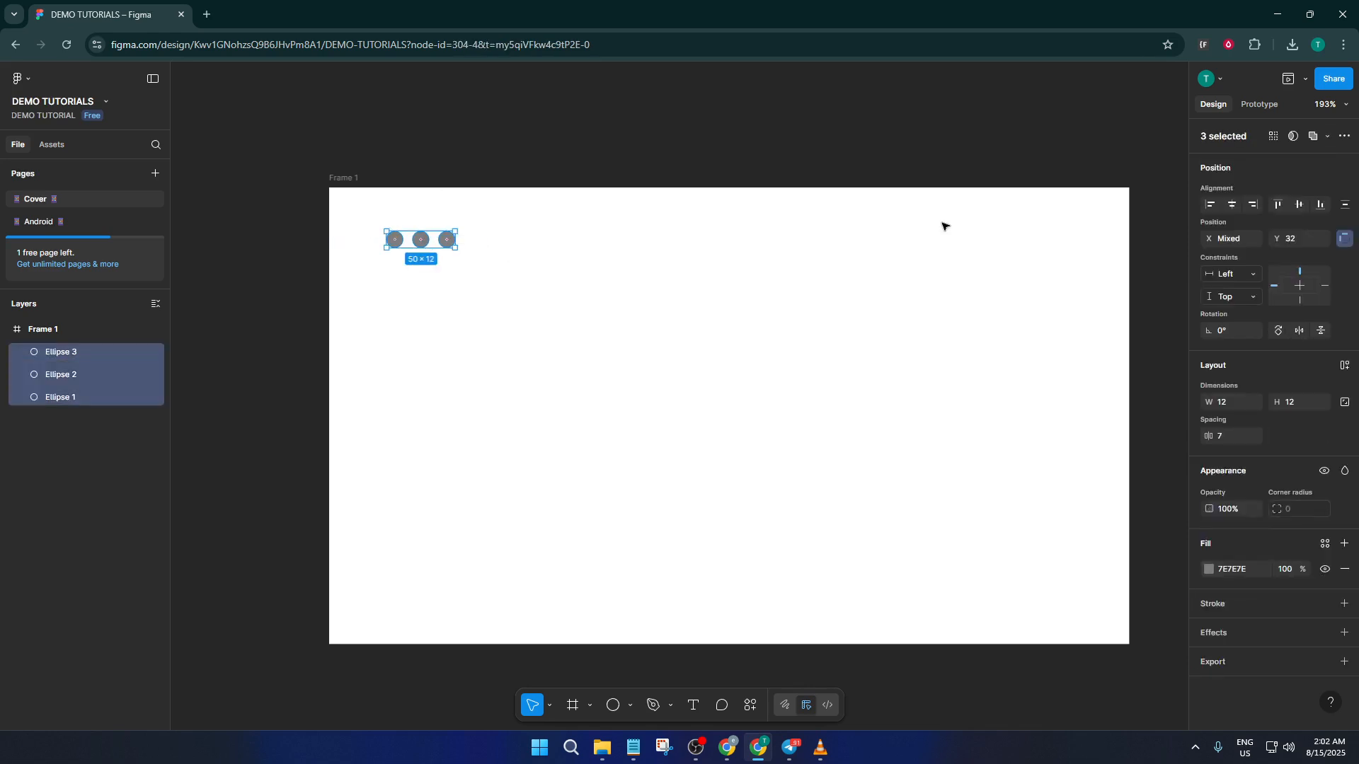
pyautogui.click(1338, 140)
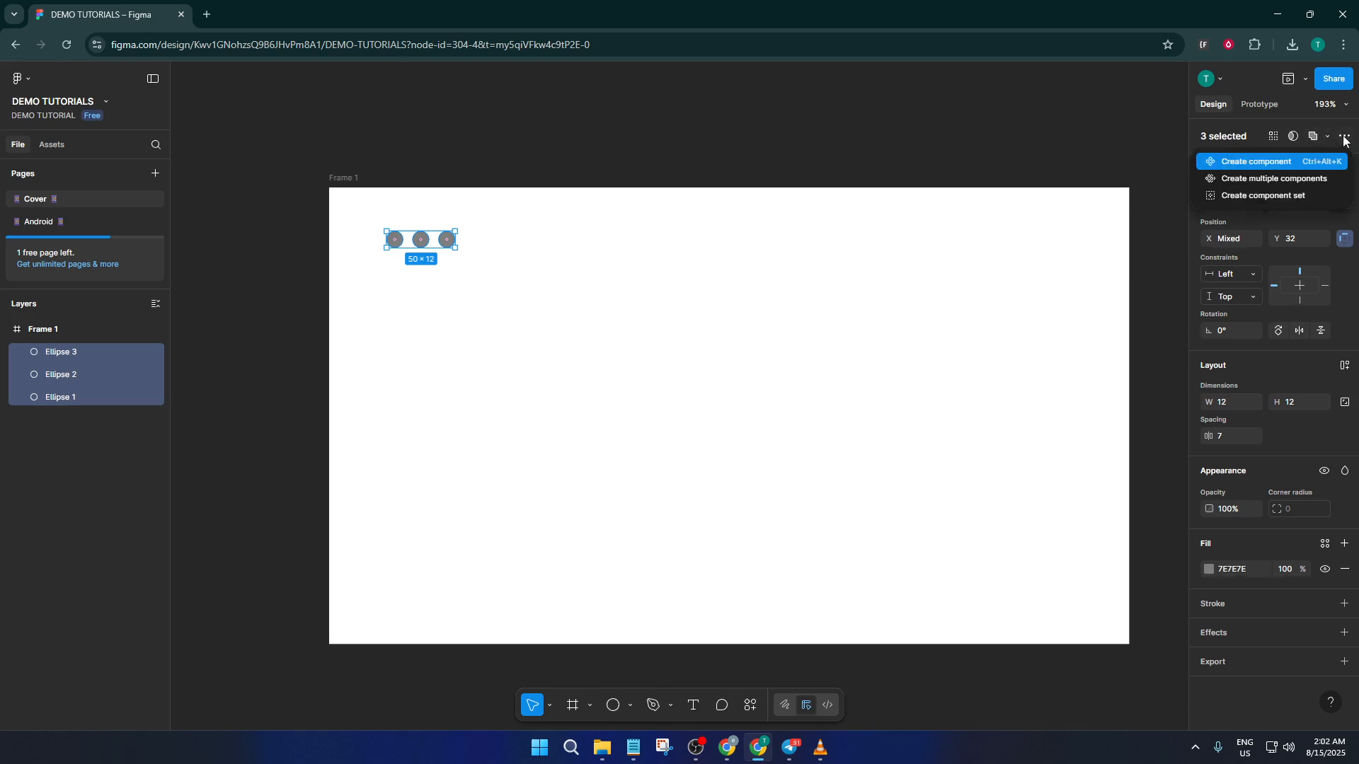
pyautogui.click(1274, 169)
pyautogui.click(443, 277)
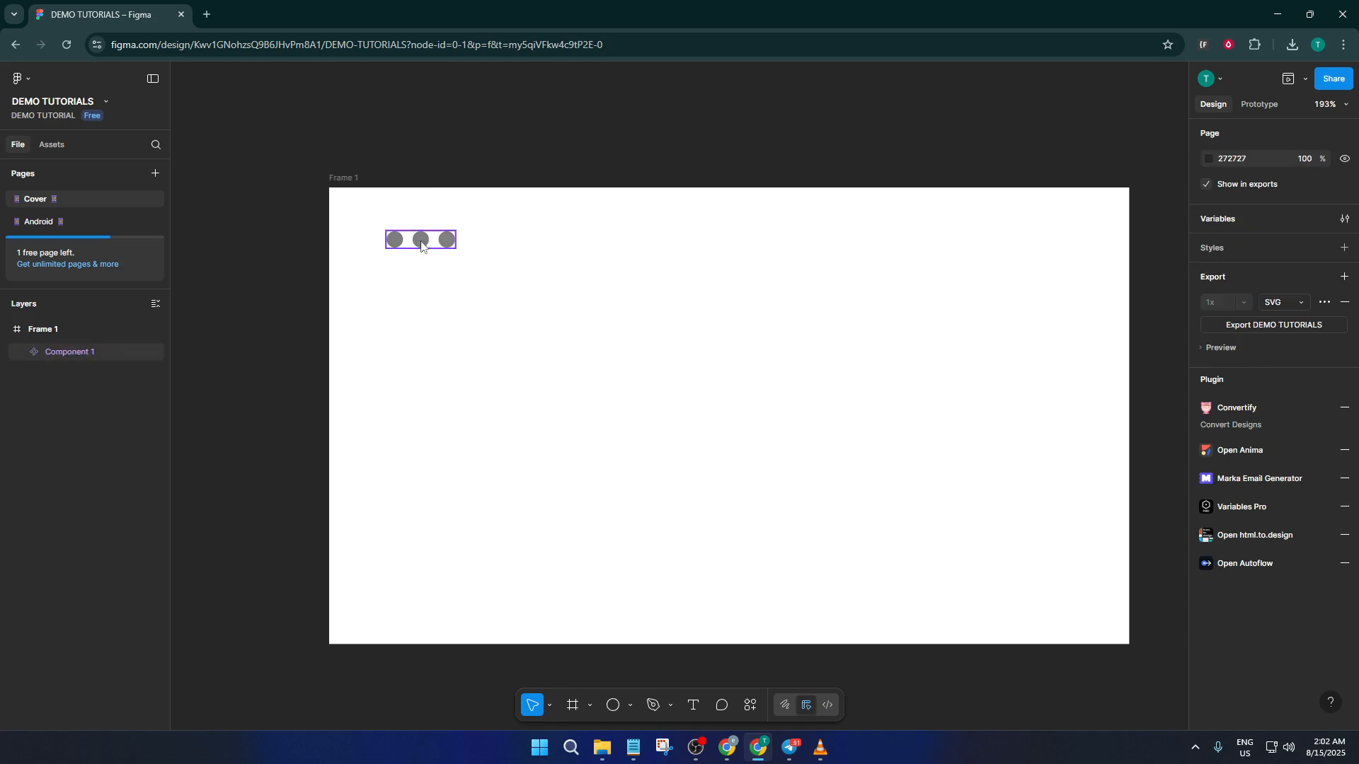
# Add a second variant to the three-circle component and select that variant.
pyautogui.click(422, 245)
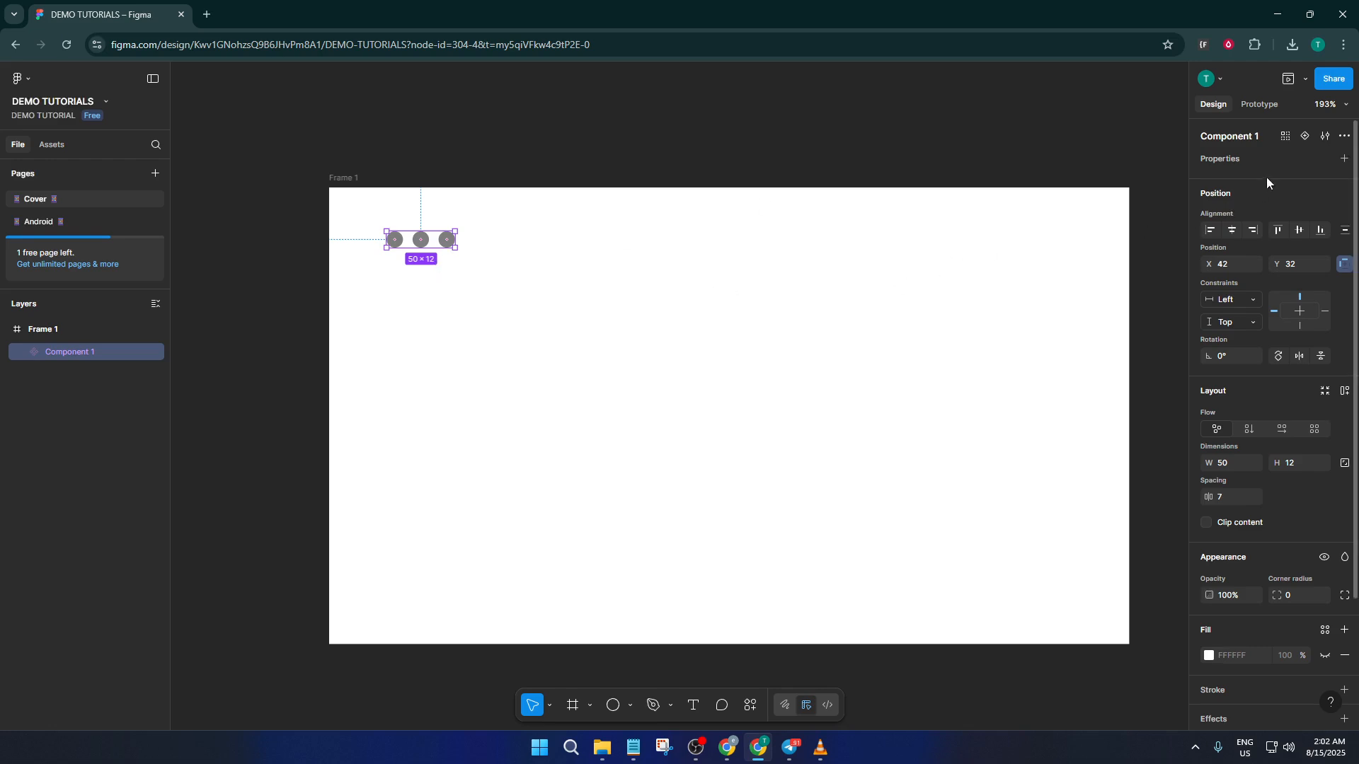
pyautogui.click(1307, 136)
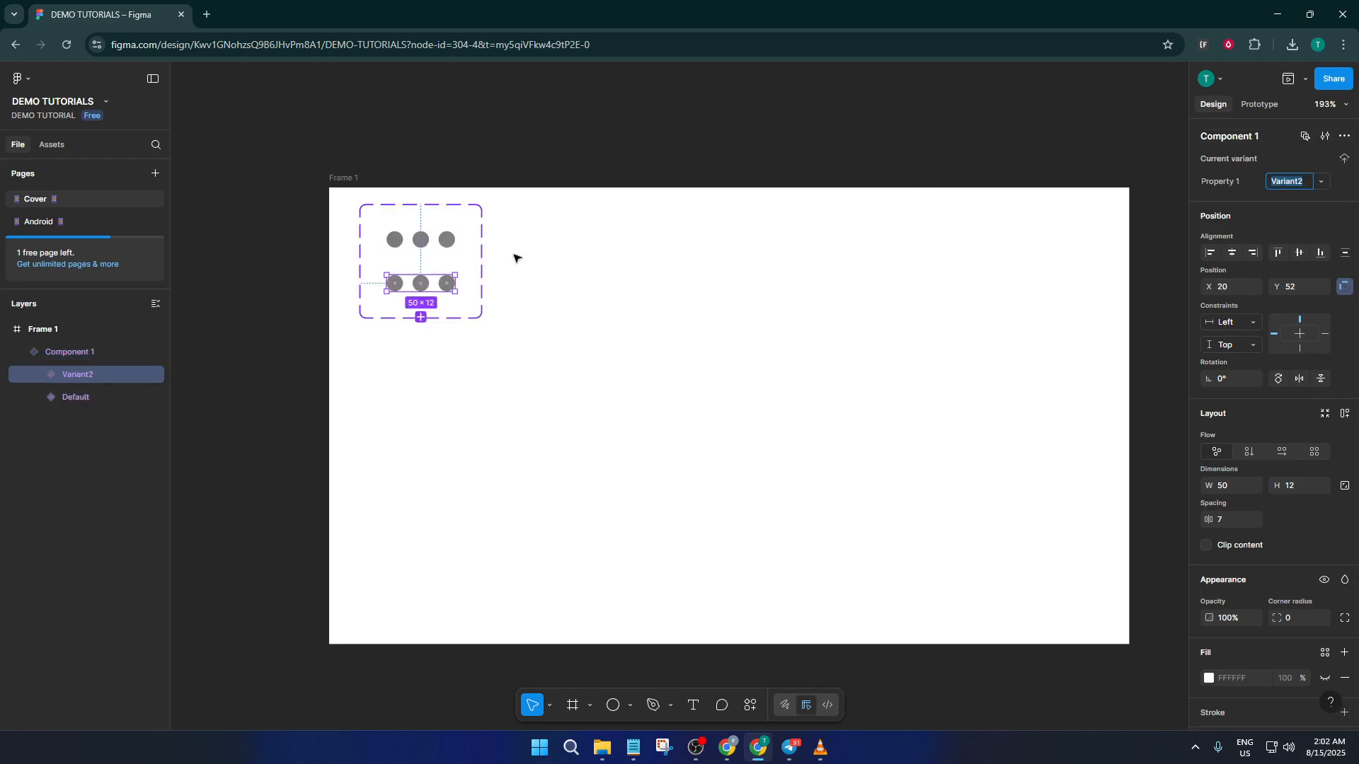
pyautogui.click(505, 294)
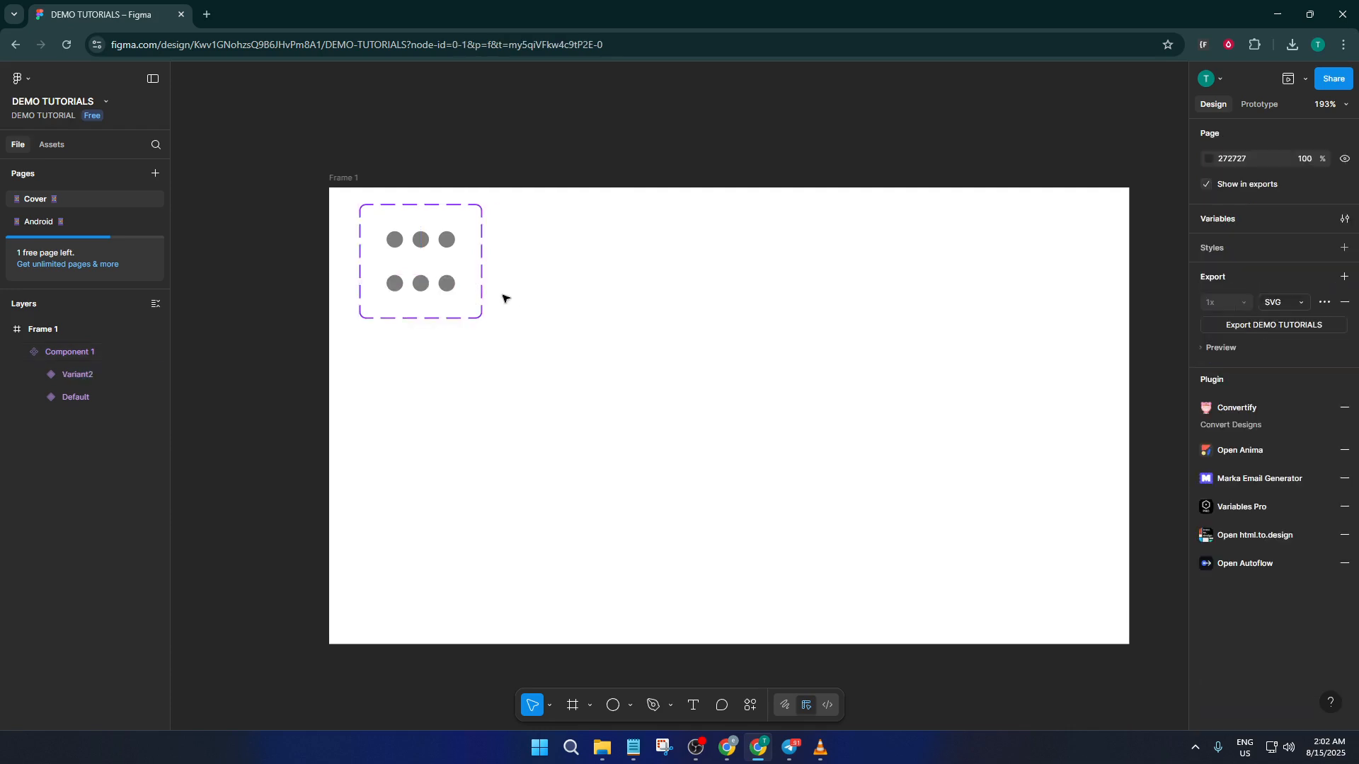
pyautogui.click(452, 287)
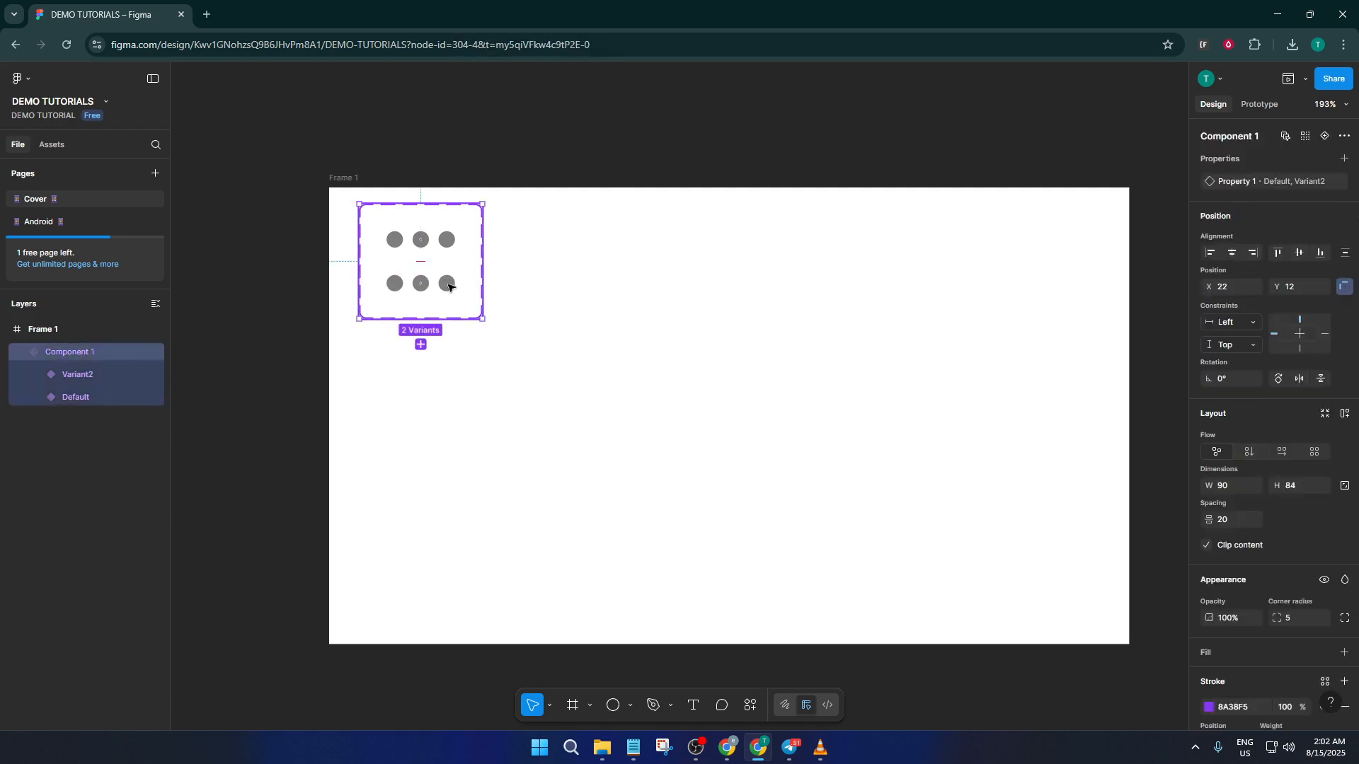
pyautogui.click(449, 285)
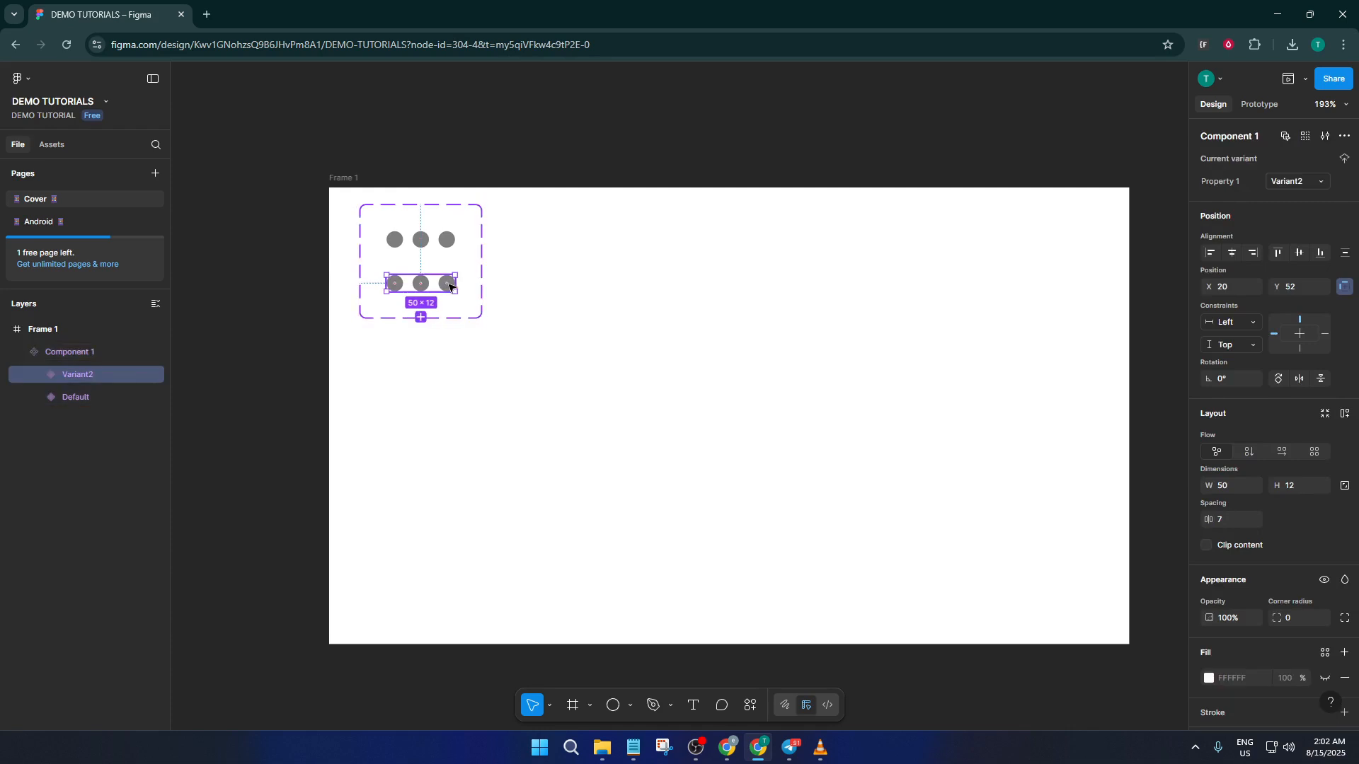
pyautogui.press('Up')
pyautogui.press('Up')
pyautogui.press('Up')
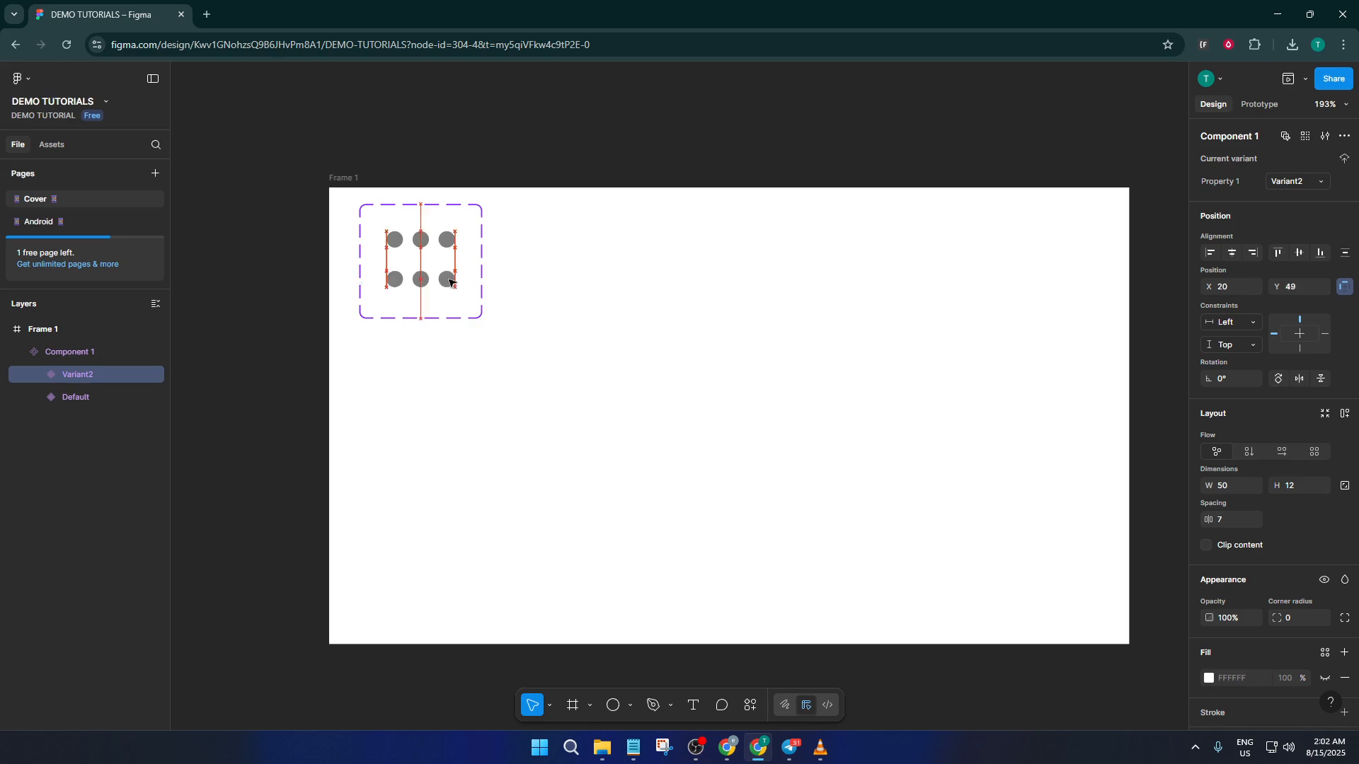
pyautogui.press('Down')
pyautogui.press('Down')
pyautogui.press('Down')
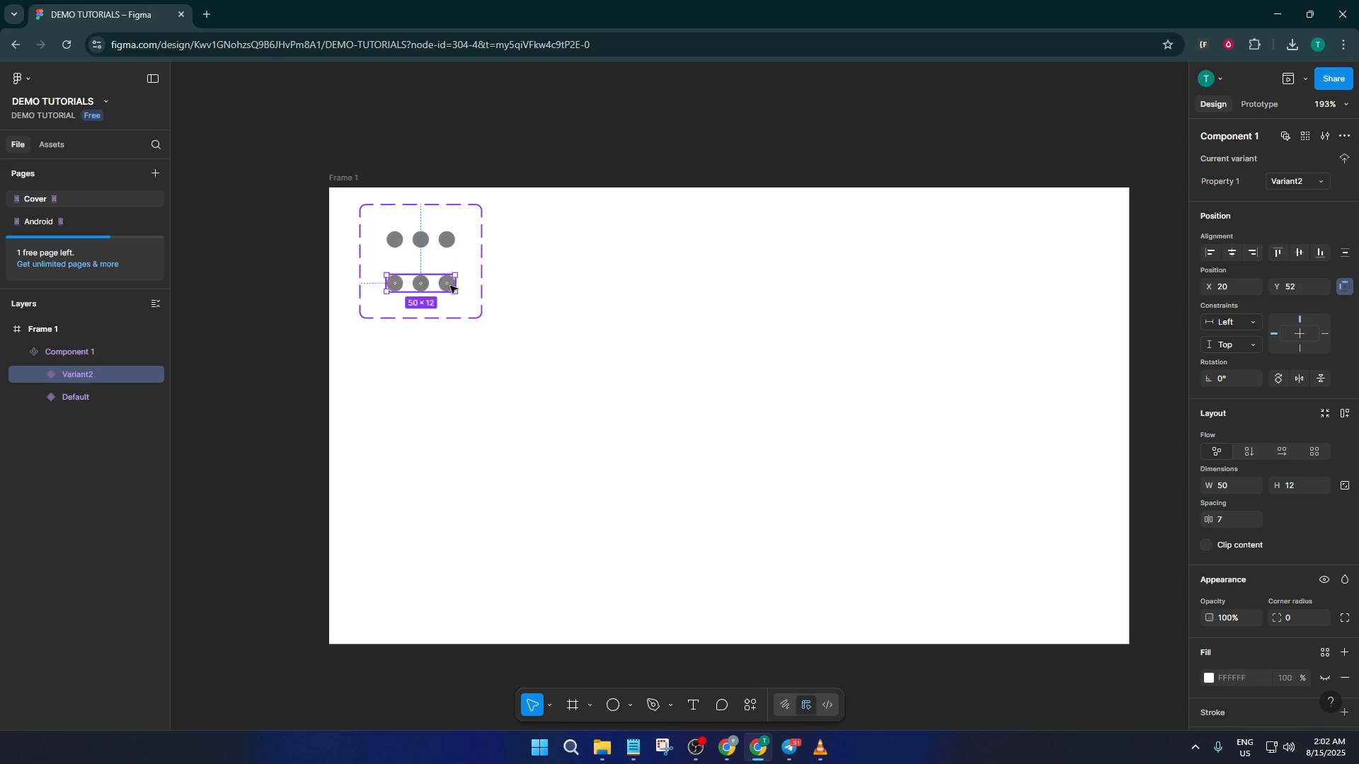
# Raise the third circle of the second variant straight up to Y -12.
pyautogui.doubleClick(451, 288)
pyautogui.moveTo(451, 286); pyautogui.dragTo(450, 273)
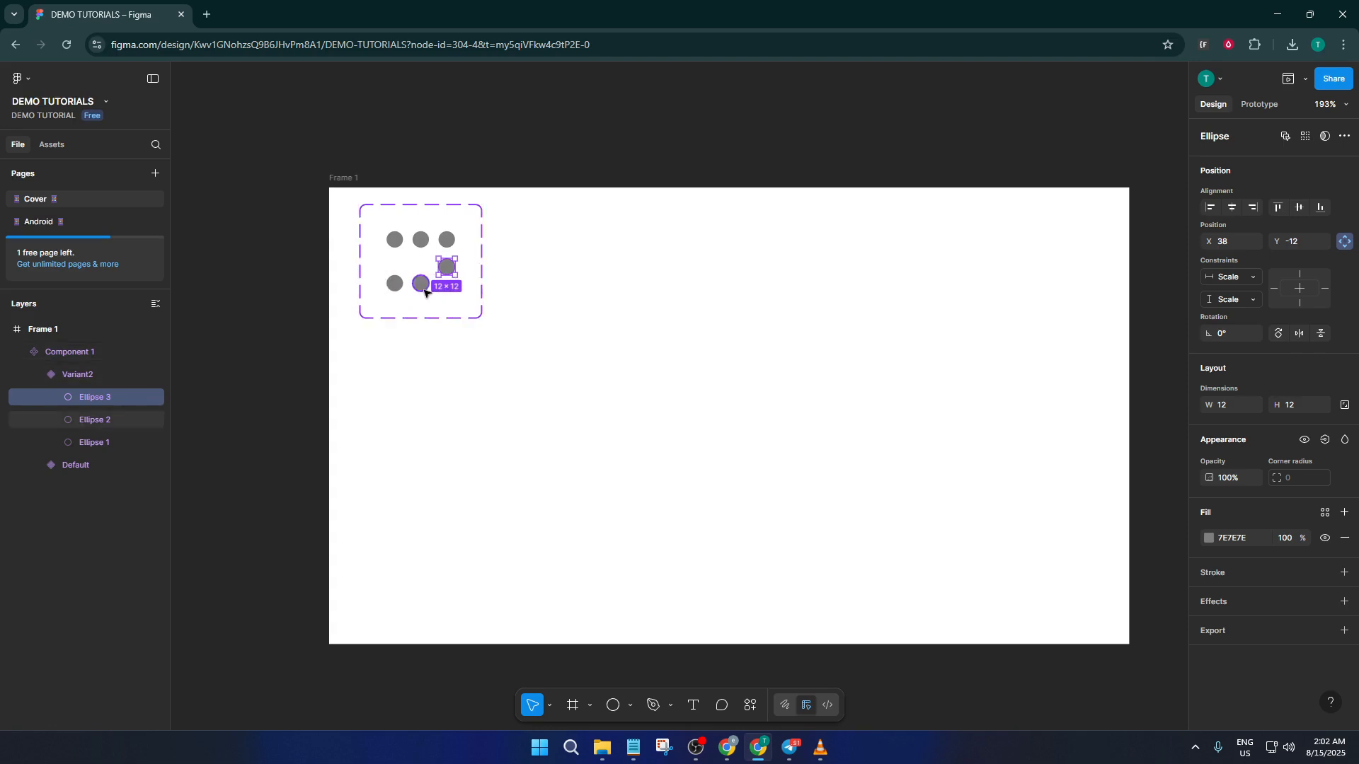
pyautogui.click(426, 291)
# Add a third variant from the component set and raise its third and second circles by one circle height.
pyautogui.click(459, 293)
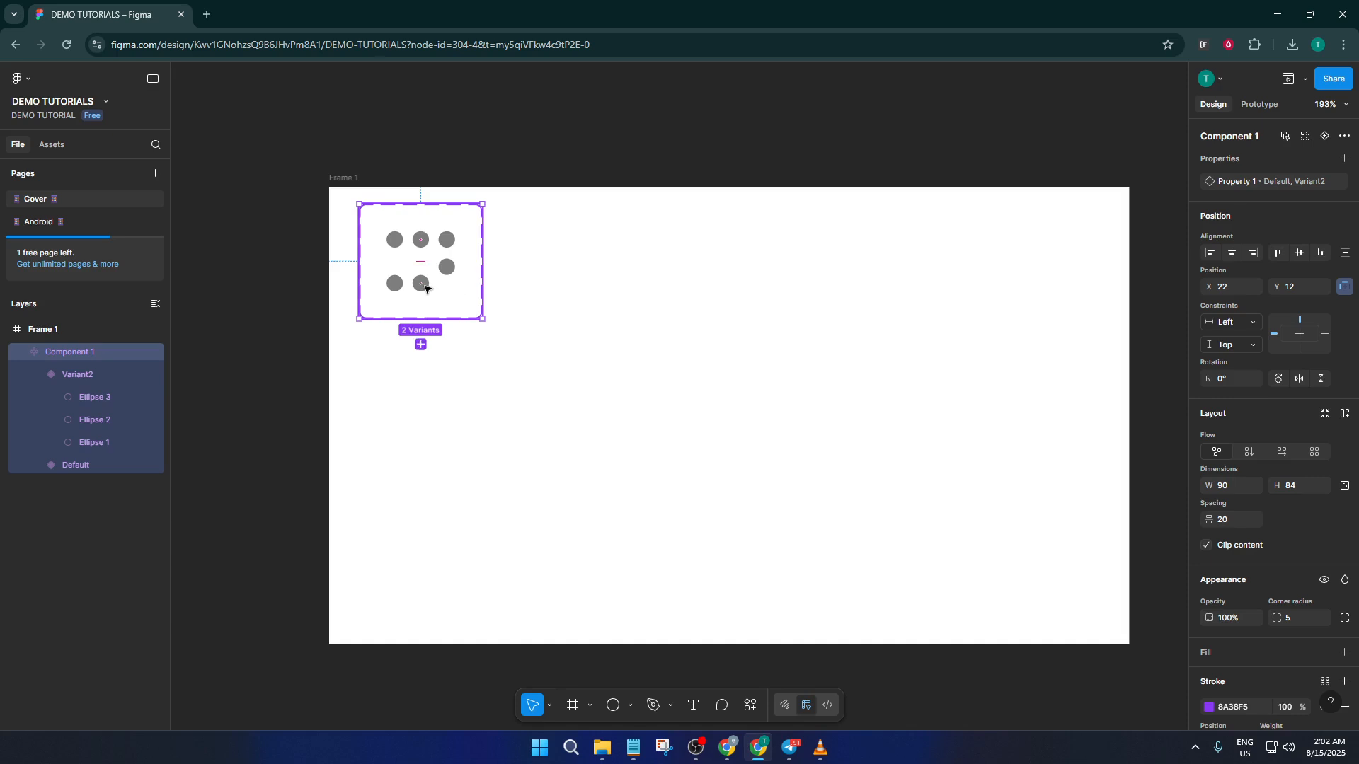
pyautogui.click(422, 344)
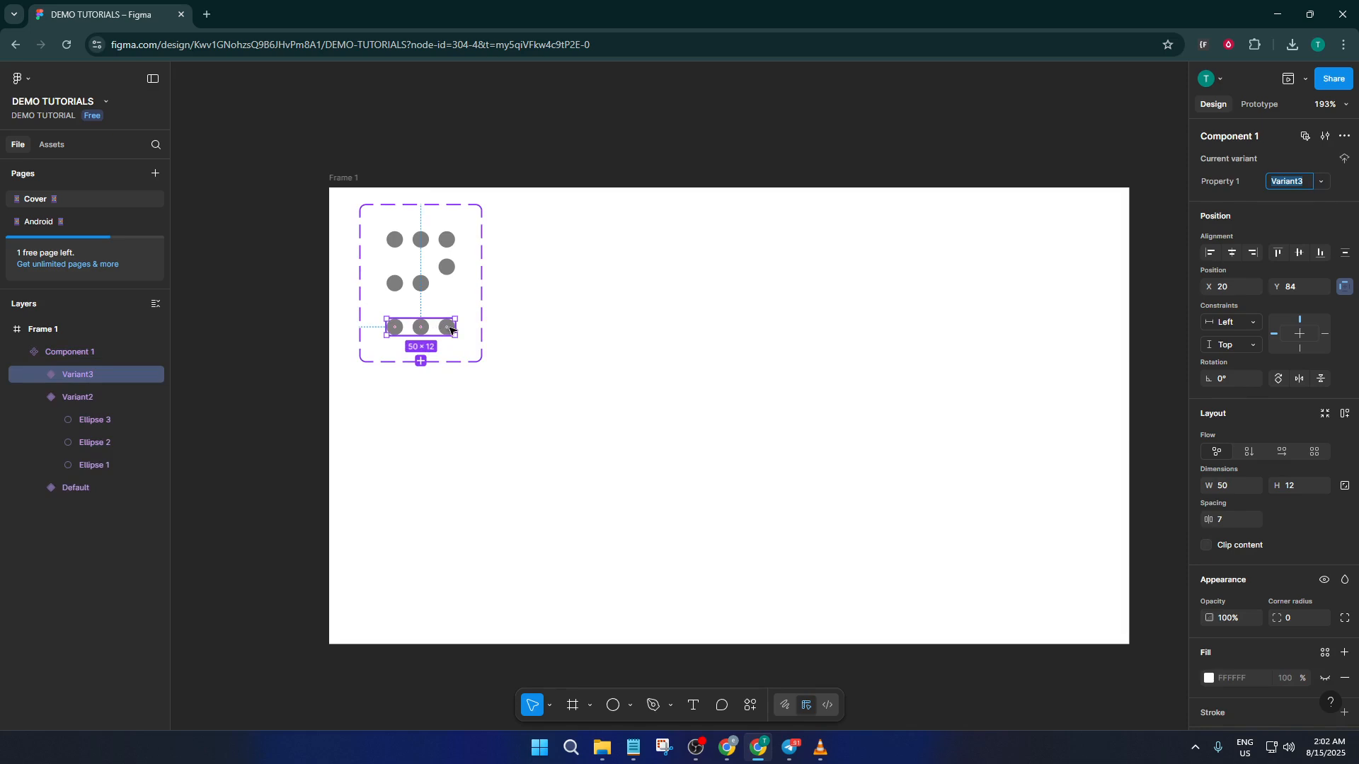
pyautogui.click(426, 329)
pyautogui.doubleClick(449, 330)
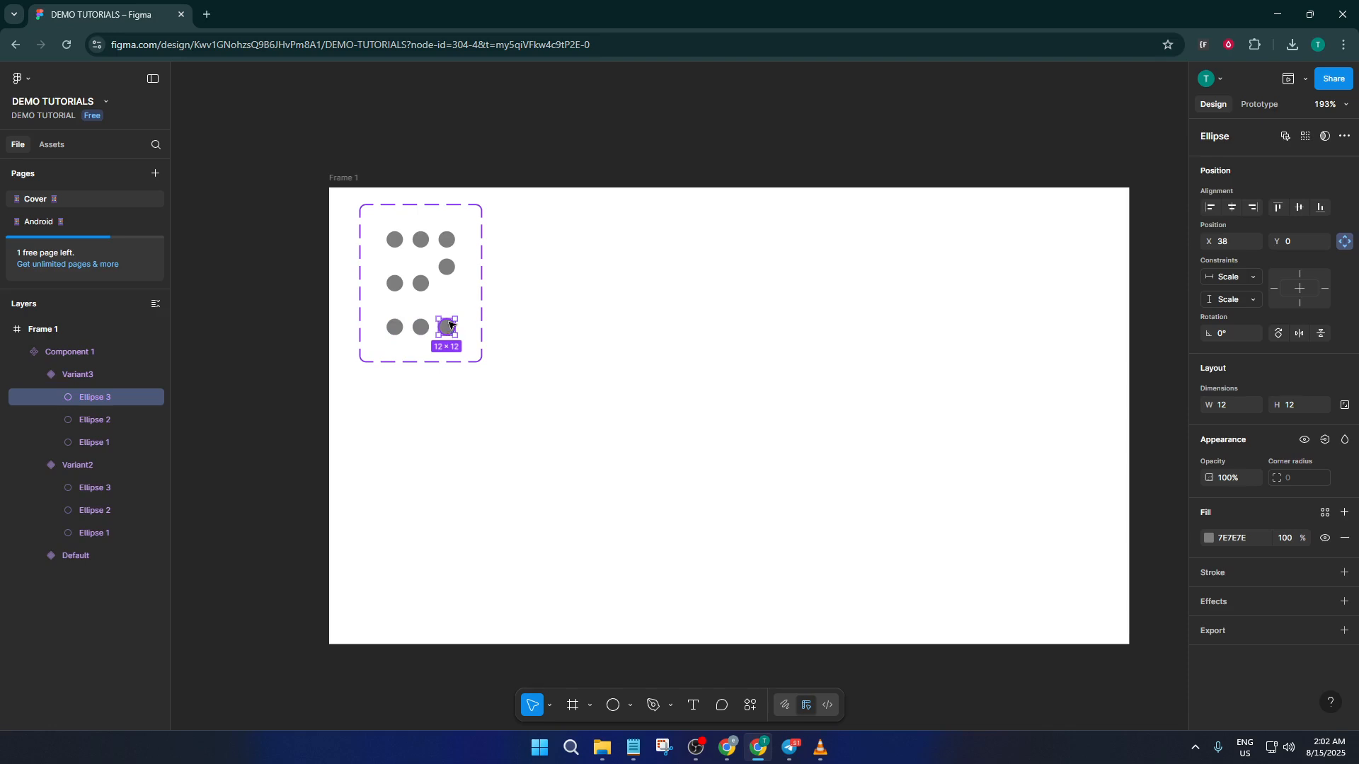
pyautogui.moveTo(449, 330); pyautogui.dragTo(425, 315)
pyautogui.click(423, 327)
# Add a fourth variant based on the third and raise its first circle to Y -12, level with the other two.
pyautogui.click(431, 333)
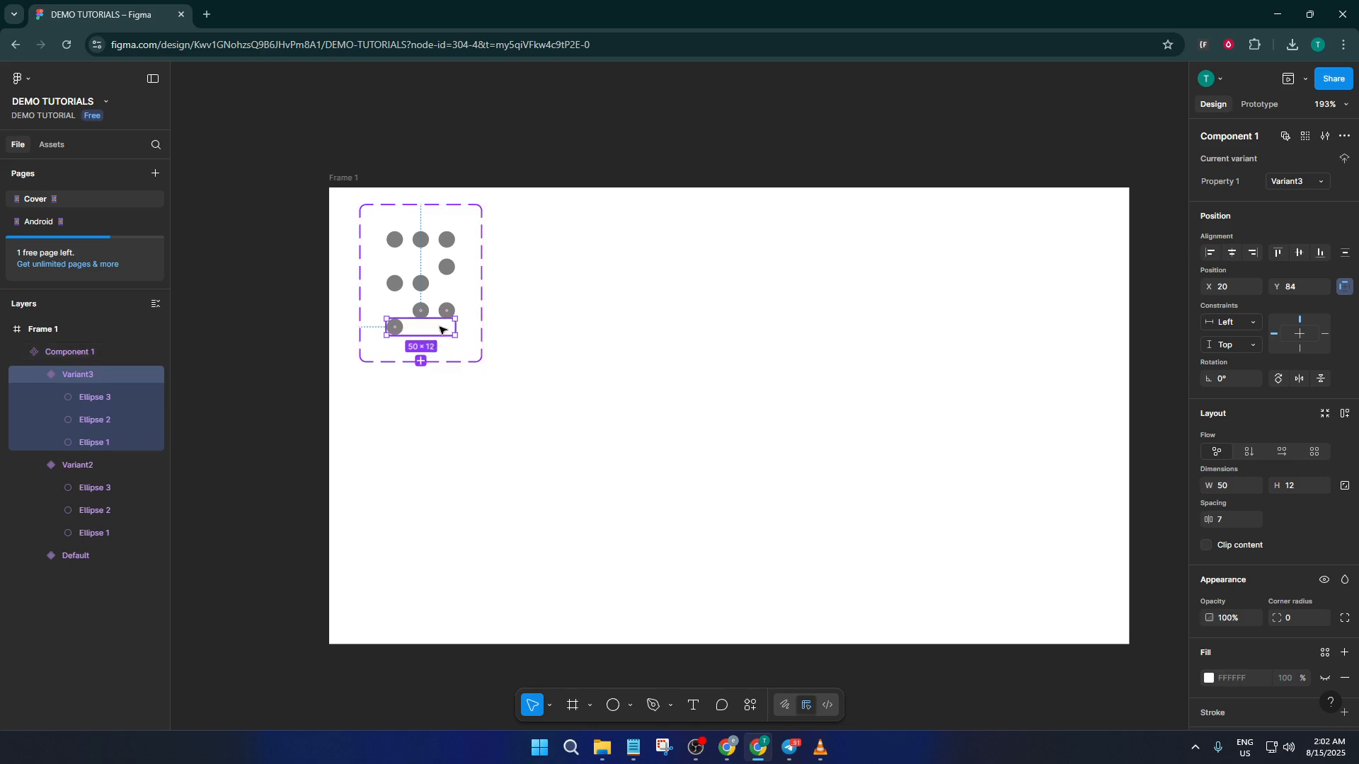
pyautogui.click(421, 361)
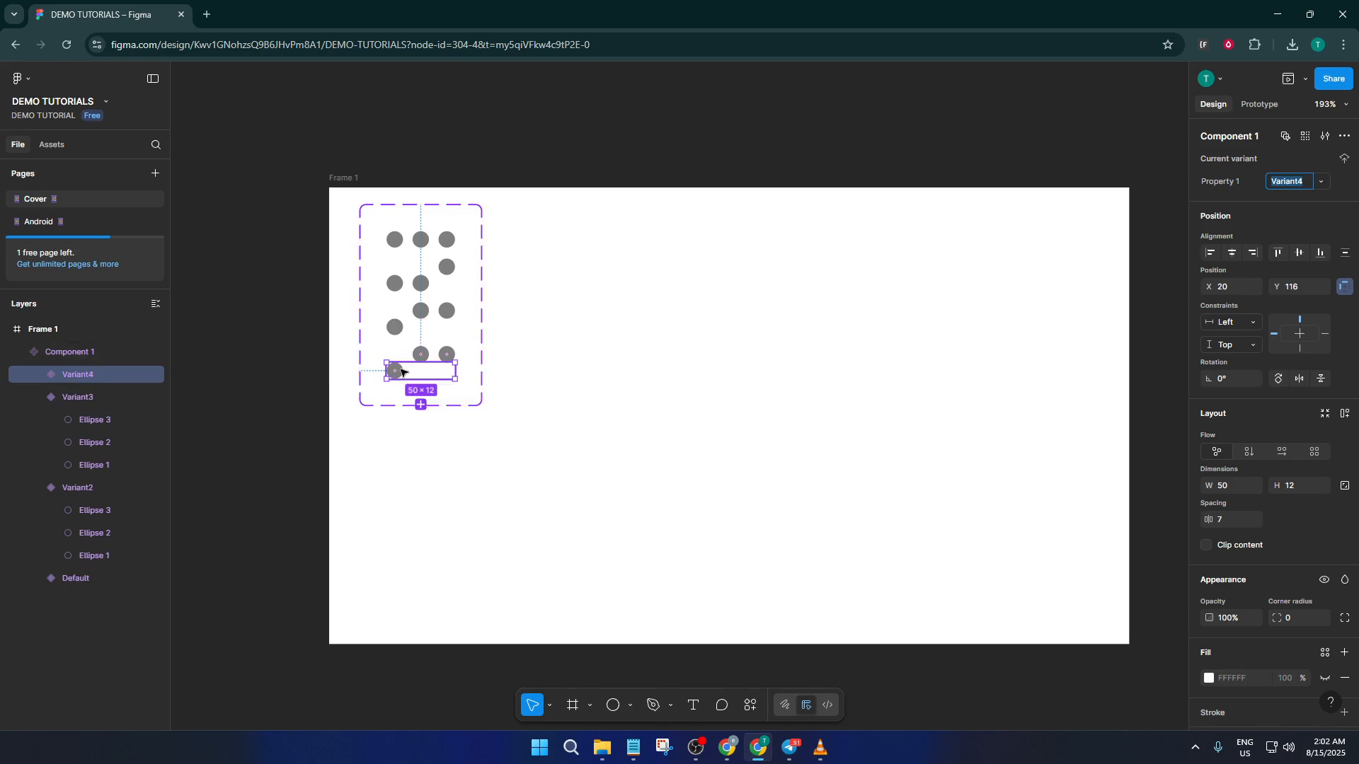
pyautogui.click(400, 373)
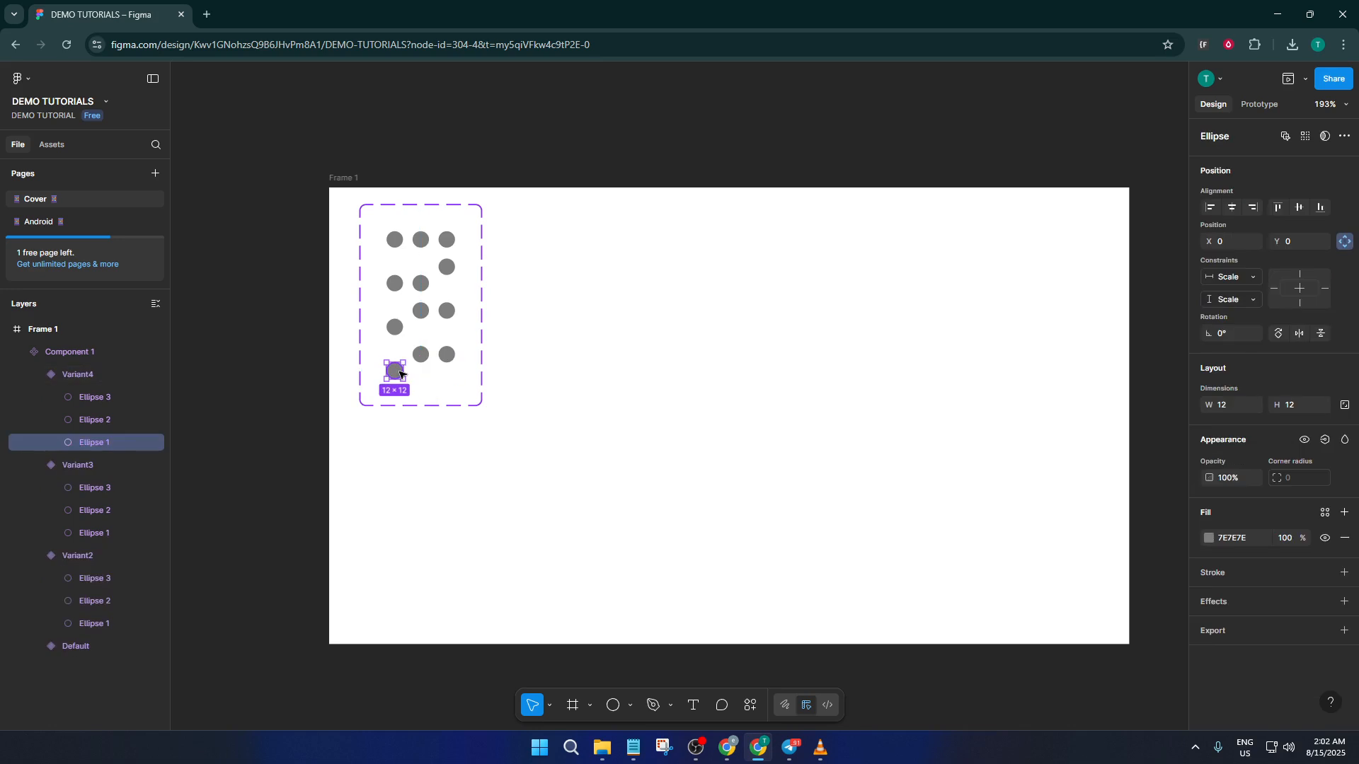
pyautogui.moveTo(398, 369); pyautogui.dragTo(398, 353)
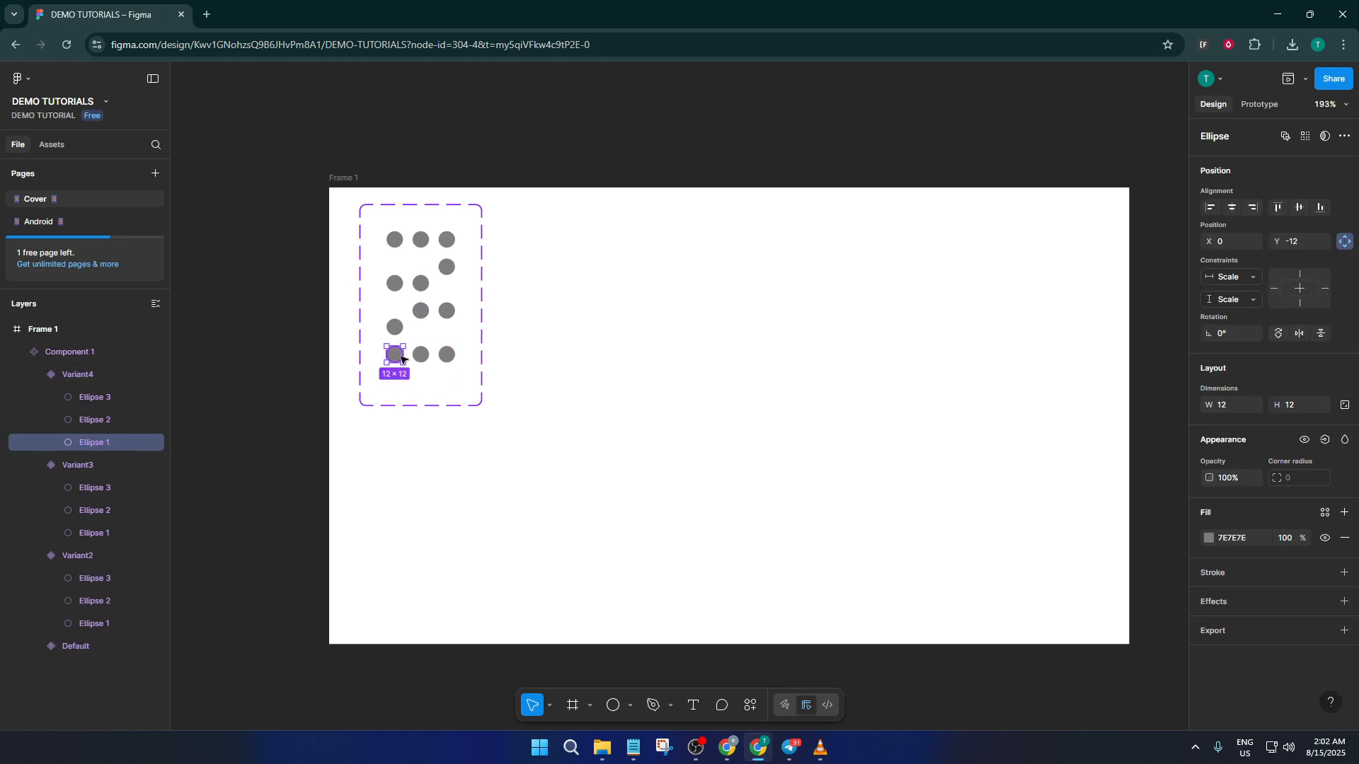
# Add a fifth variant based on the fourth and lower only its third circle by one circle height.
pyautogui.click(420, 373)
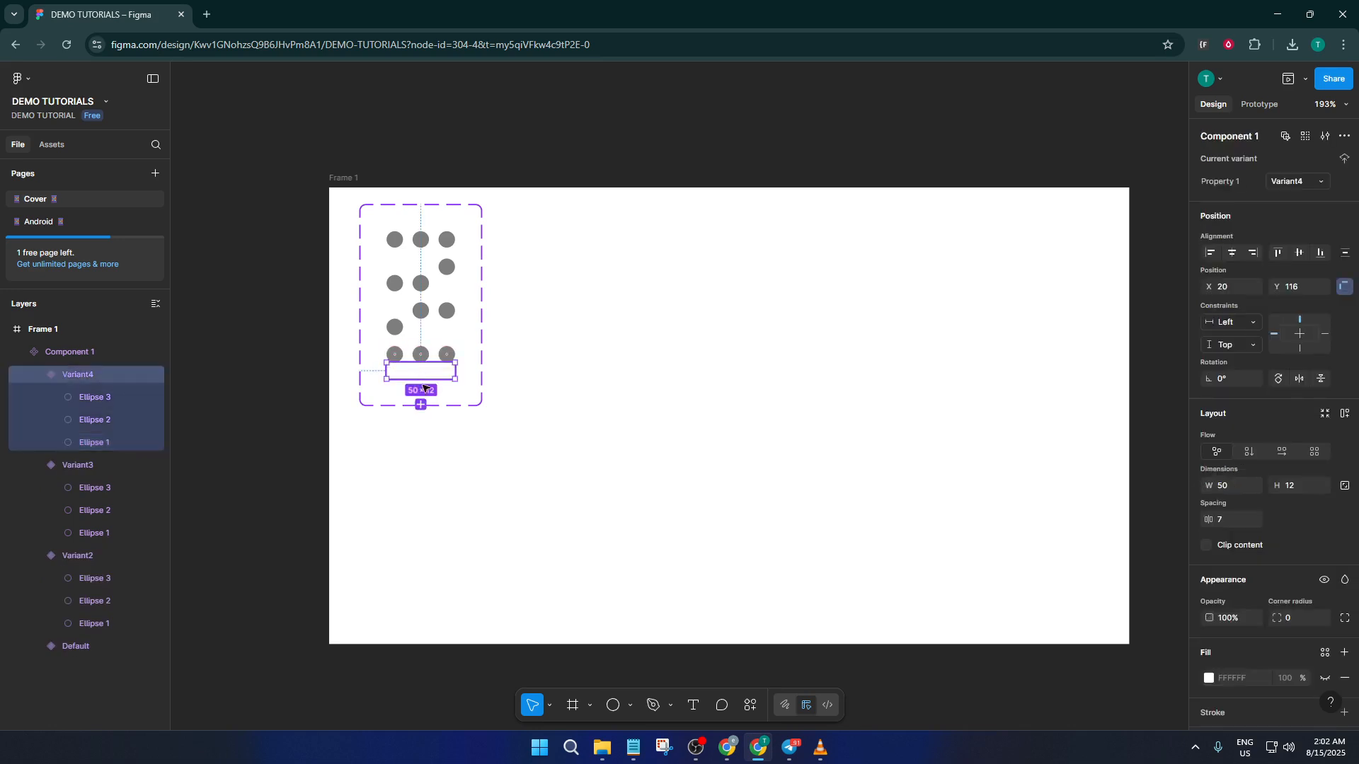
pyautogui.click(422, 404)
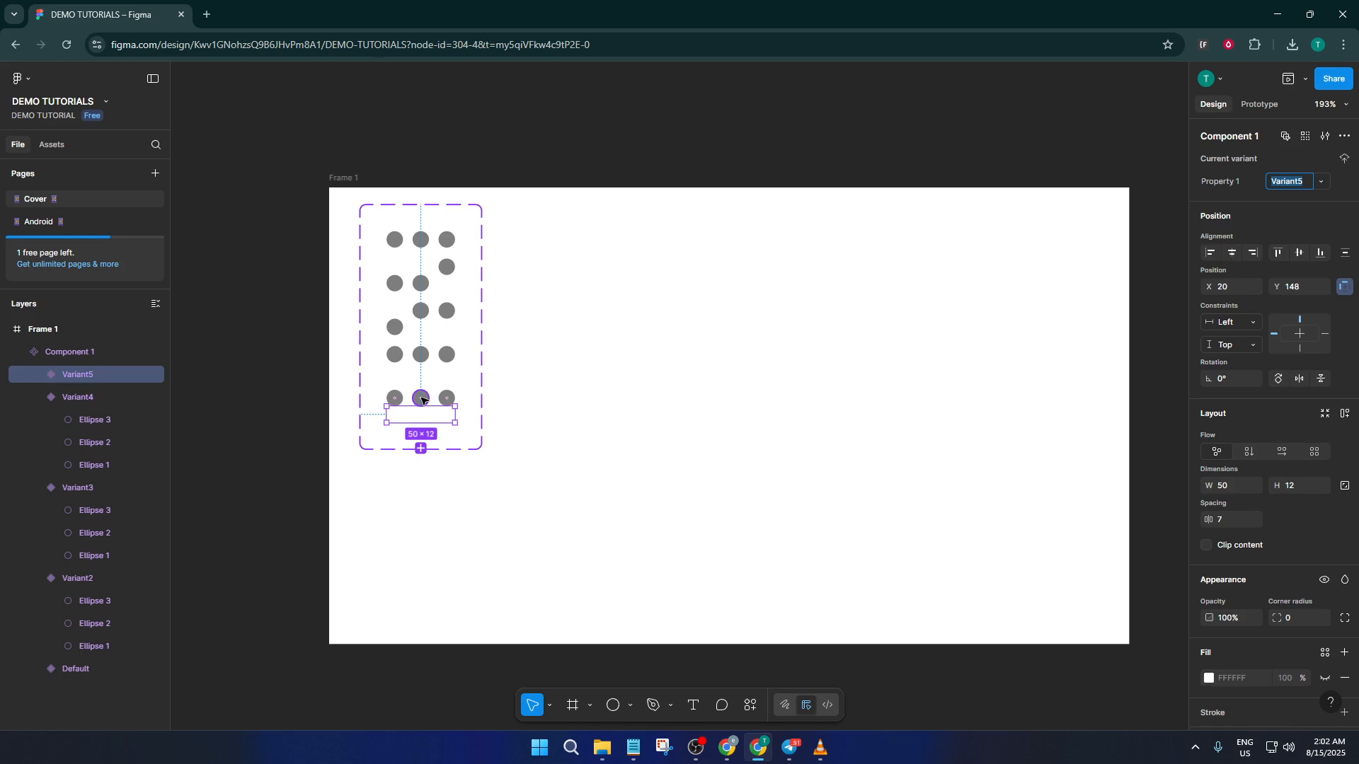
pyautogui.moveTo(421, 400); pyautogui.dragTo(424, 389)
pyautogui.hotkey('ctrl', 'z')
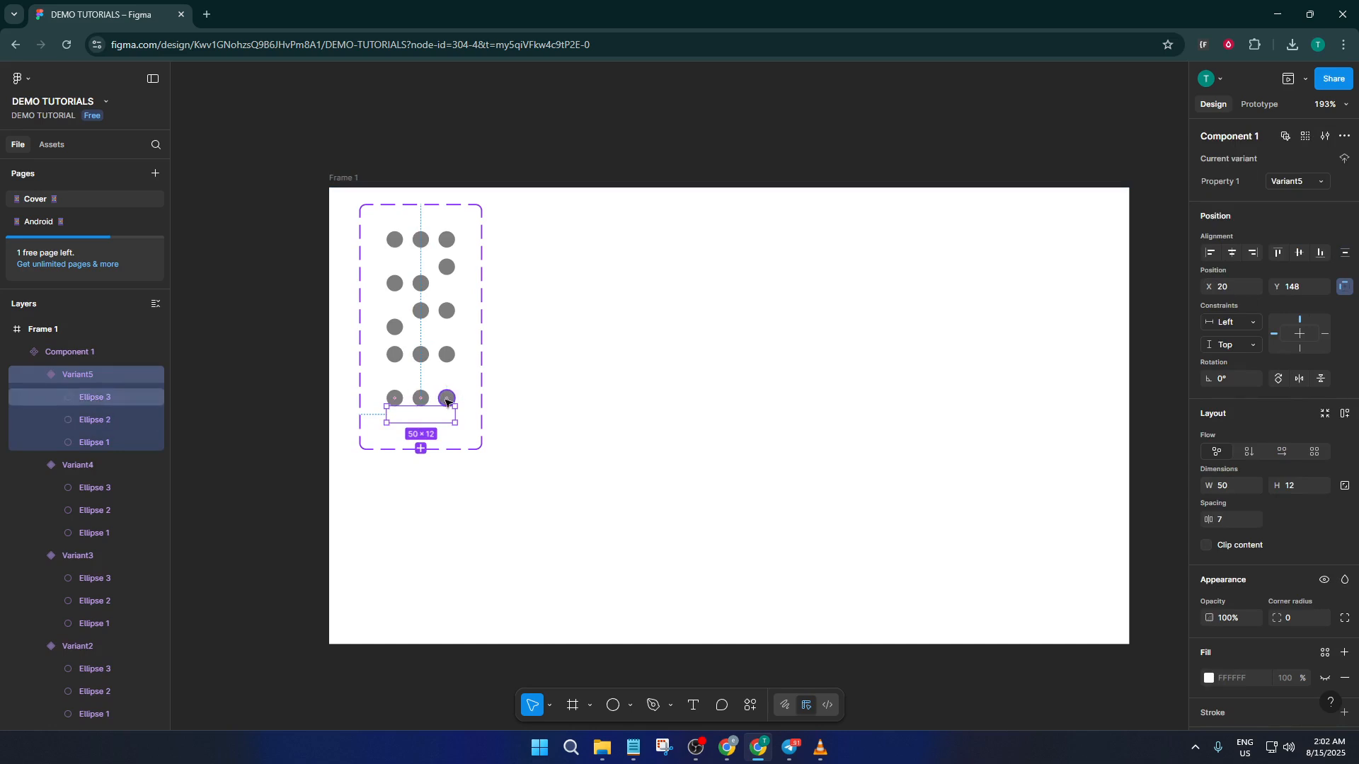
pyautogui.moveTo(445, 399); pyautogui.dragTo(446, 416)
# Add a sixth variant based on the fifth and lower its second circle to Y 0, level with the third.
pyautogui.click(416, 423)
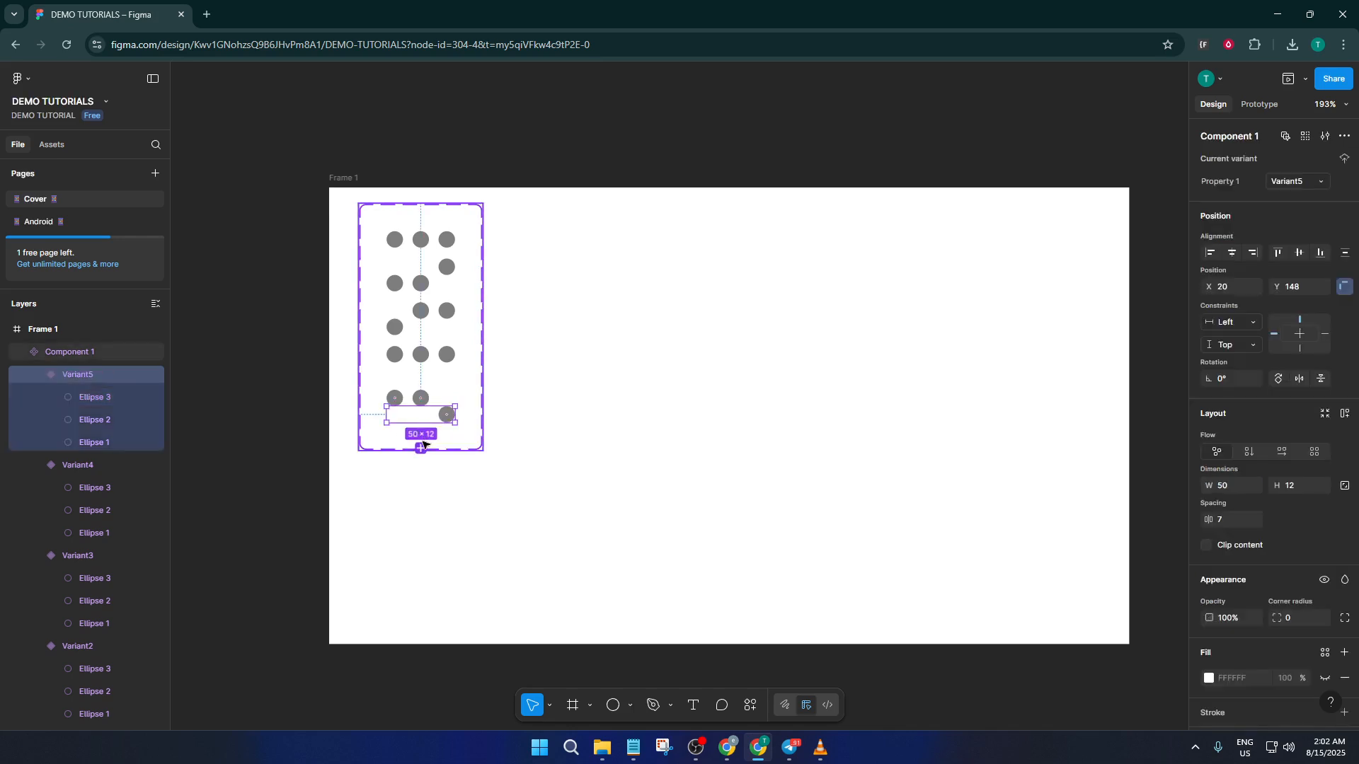
pyautogui.click(421, 448)
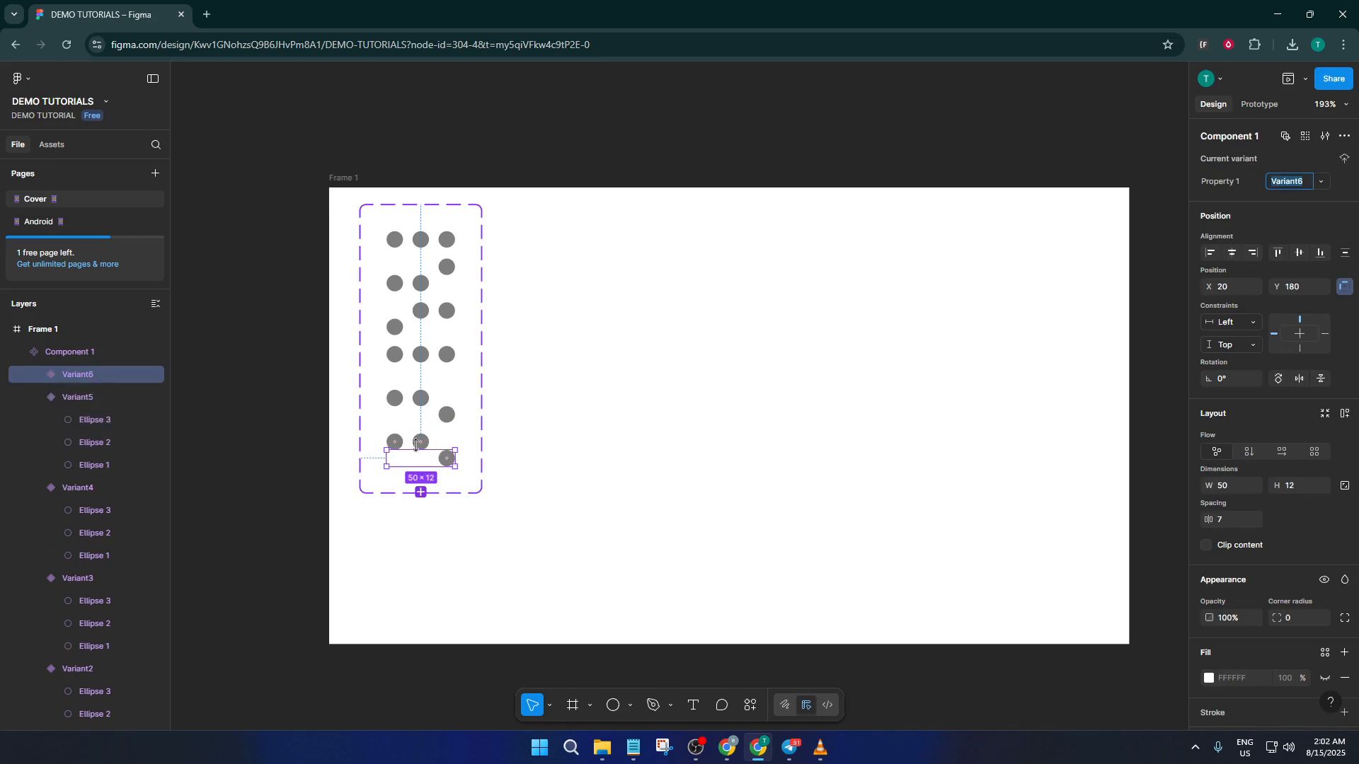
pyautogui.moveTo(423, 443); pyautogui.dragTo(421, 461)
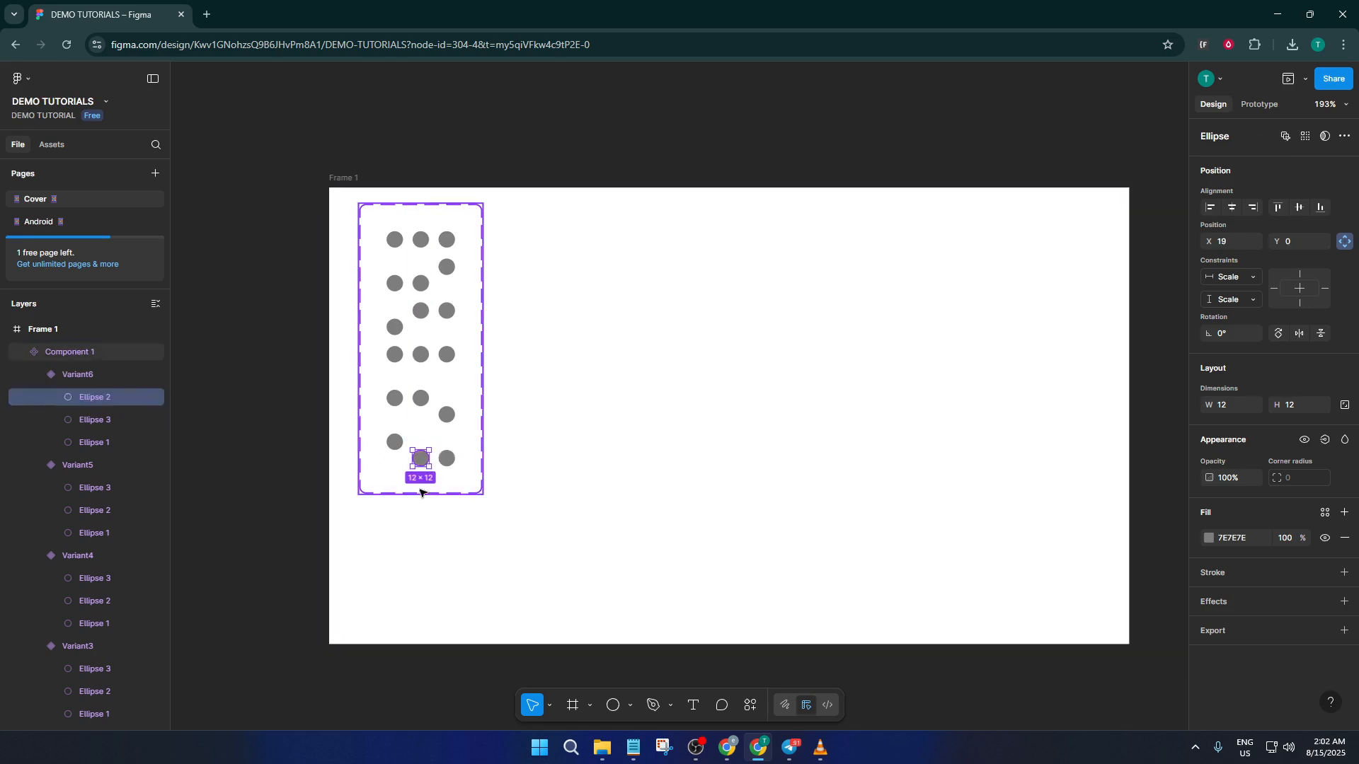
# Add a seventh variant based on the sixth and lower its first circle to Y 0, aligning all three circles.
pyautogui.click(421, 481)
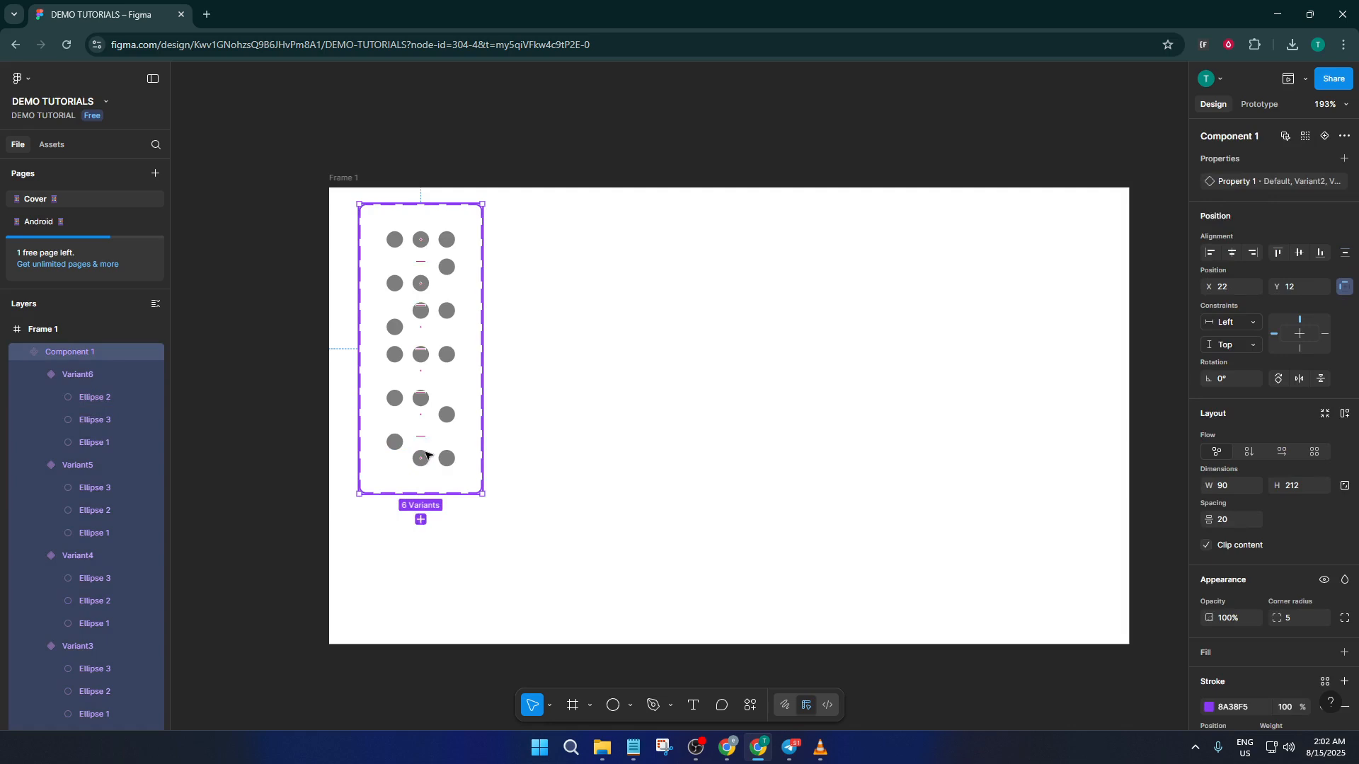
pyautogui.click(426, 456)
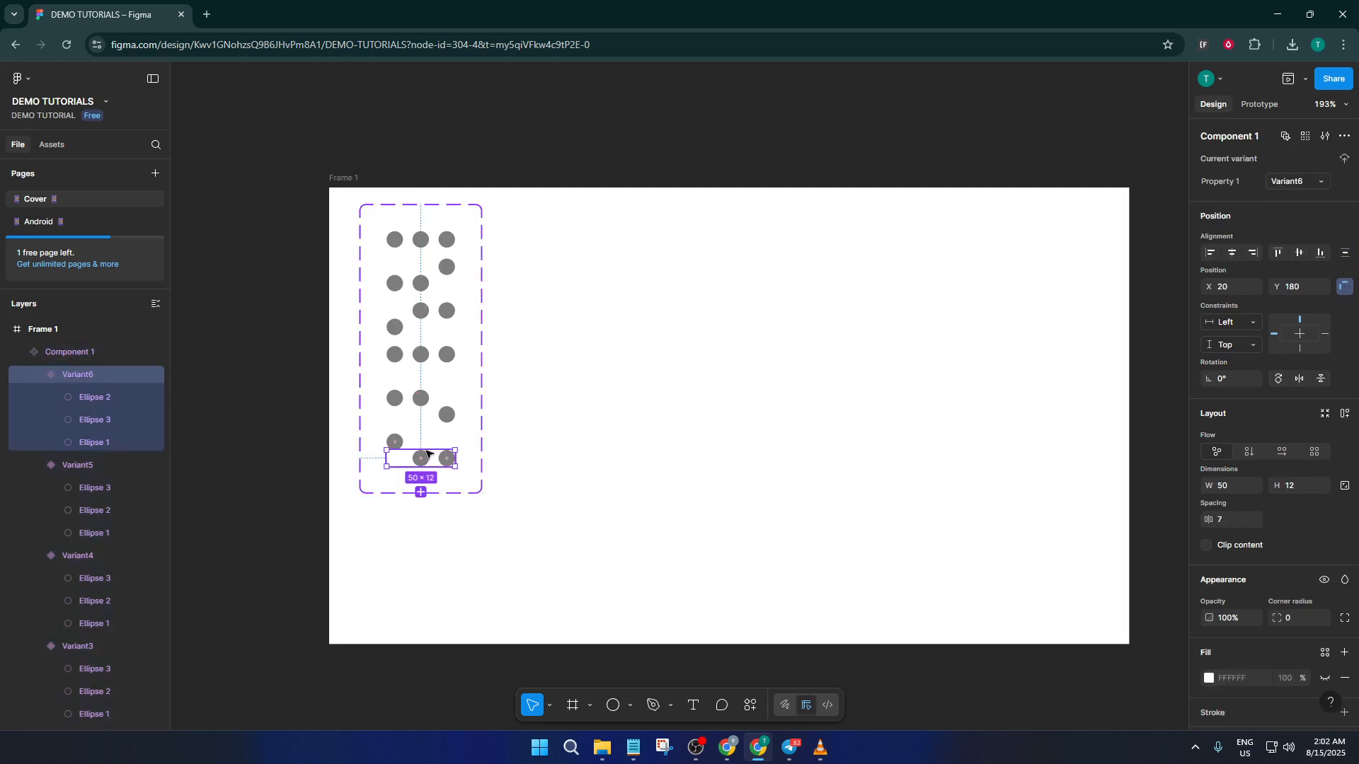
pyautogui.click(421, 492)
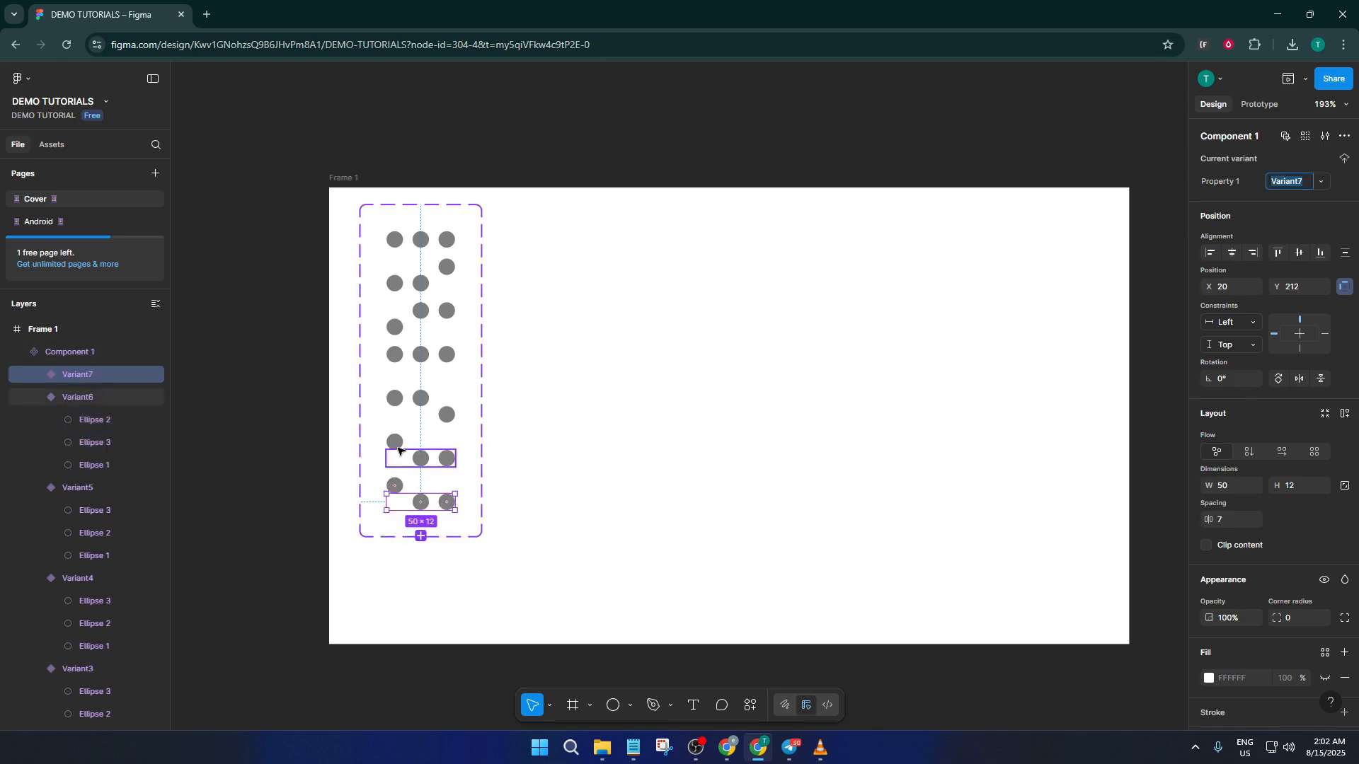
pyautogui.click(397, 487)
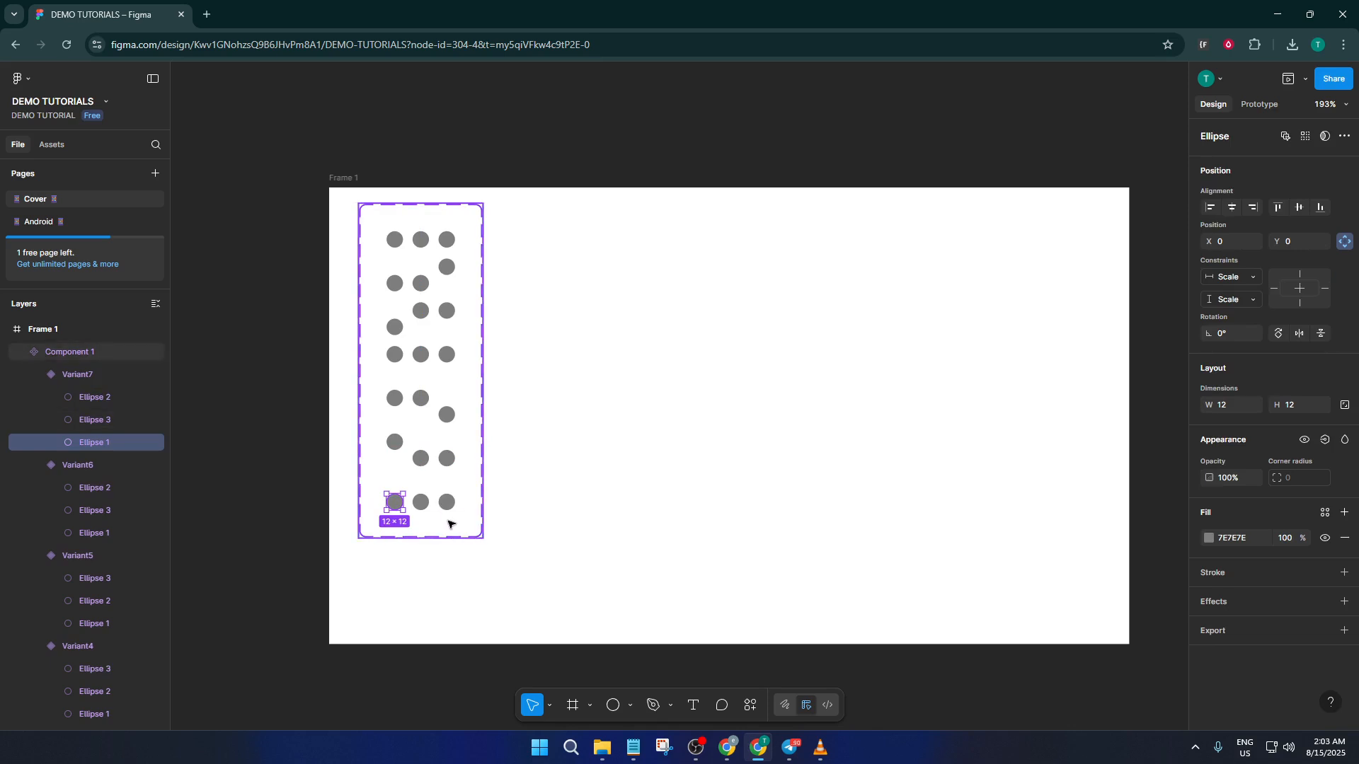
# Switch to prototyping and connect the Default variant to Variant2.
pyautogui.scroll(-1, 448, 524)
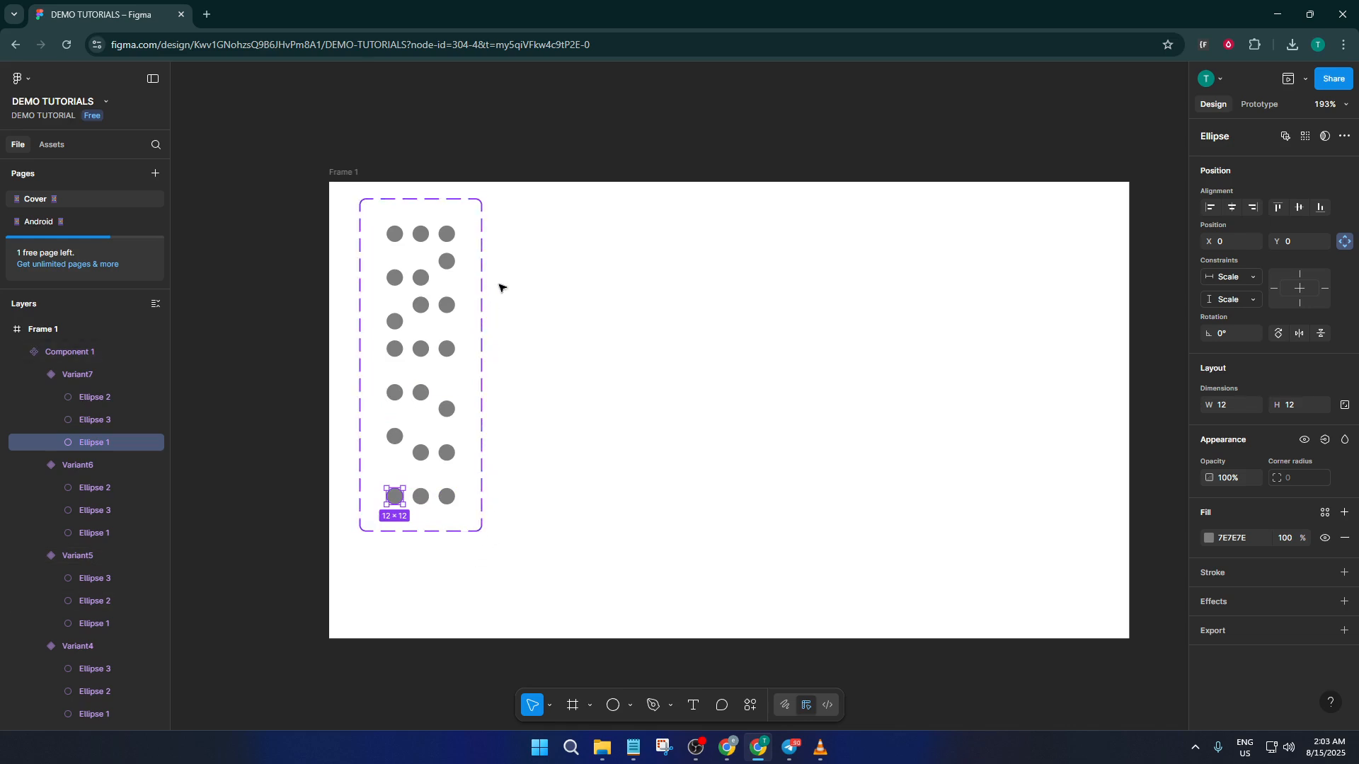
pyautogui.click(1258, 106)
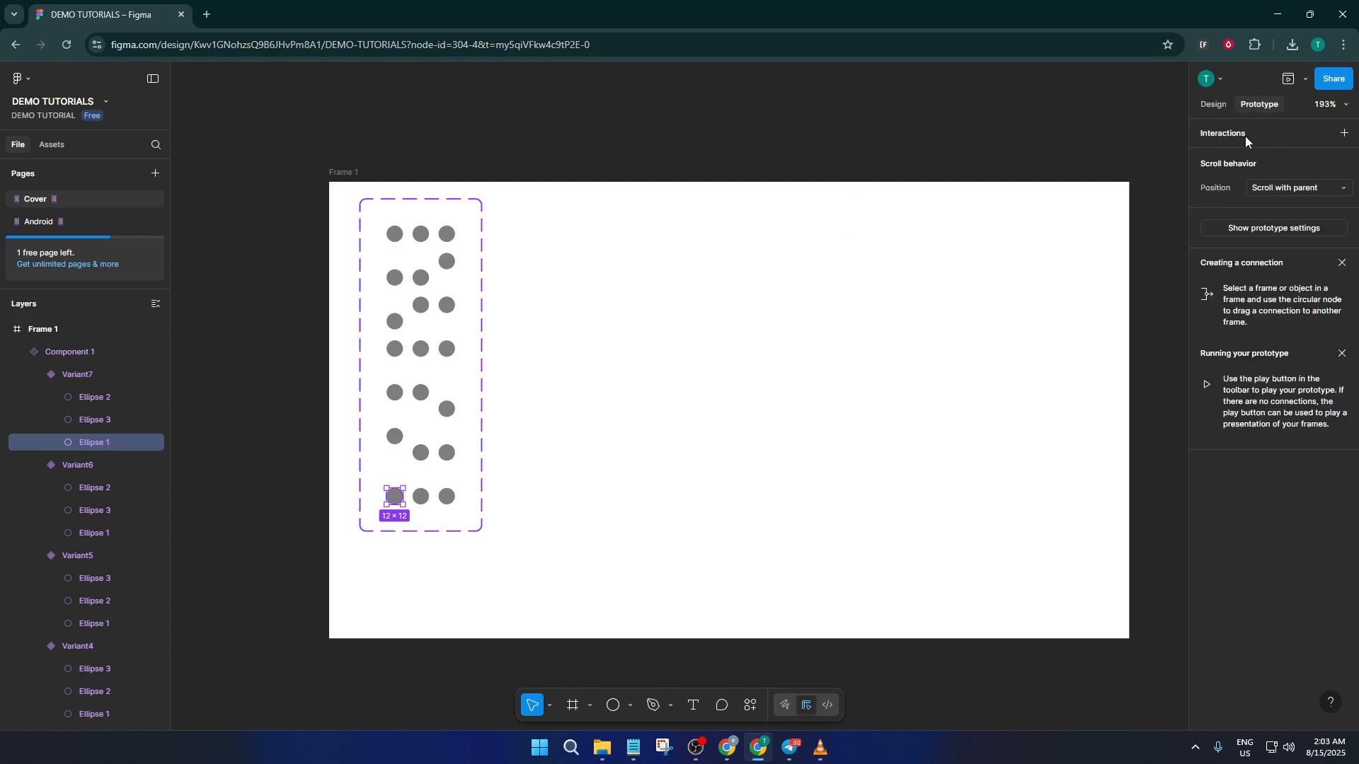
pyautogui.click(440, 235)
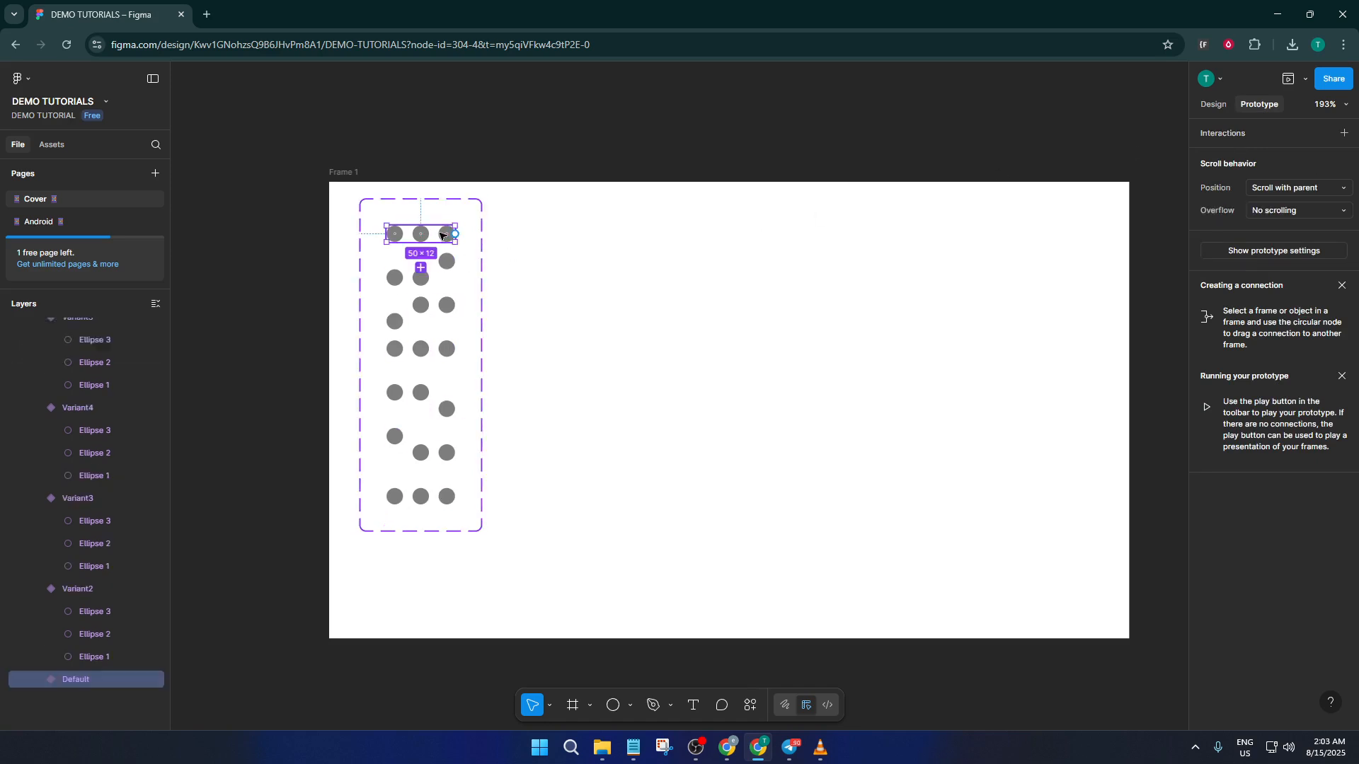
pyautogui.moveTo(455, 233); pyautogui.dragTo(432, 286)
pyautogui.moveTo(454, 236)
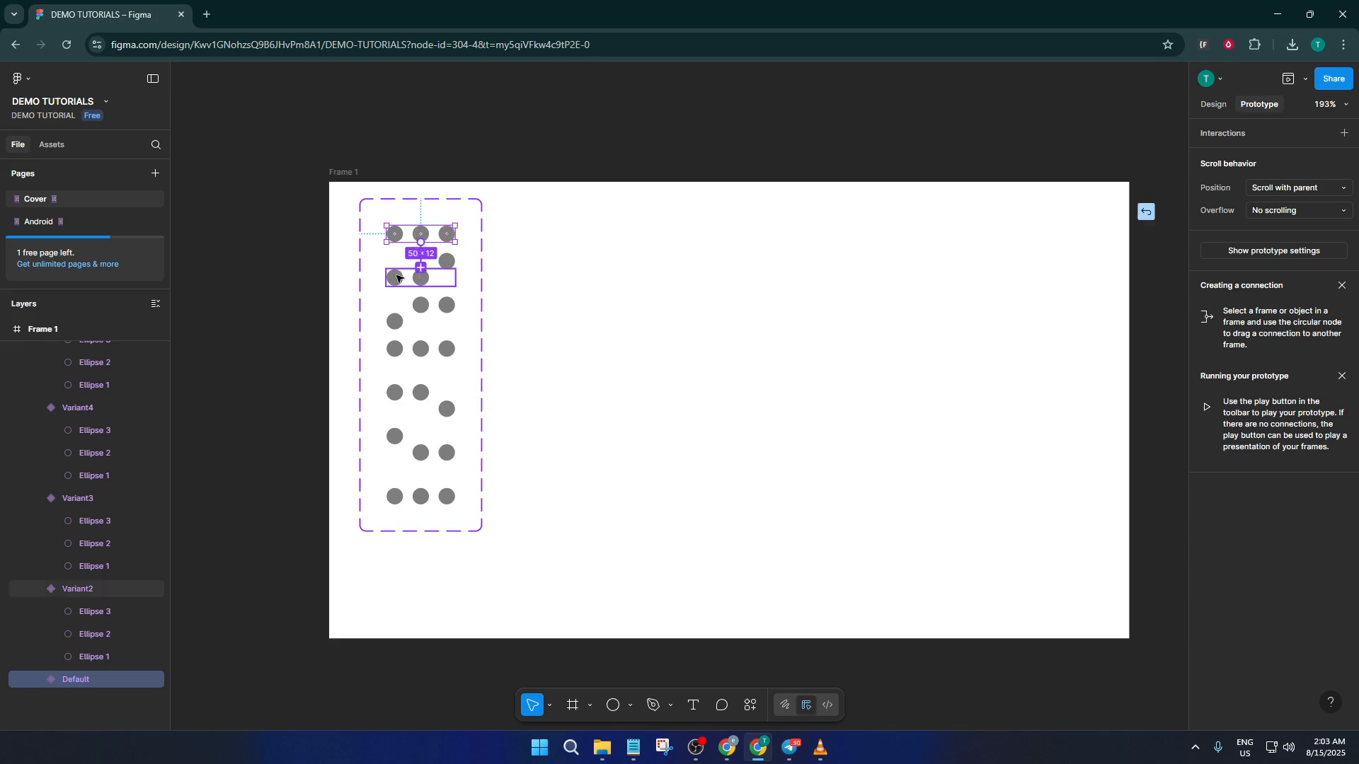
pyautogui.moveTo(396, 279); pyautogui.dragTo(396, 278)
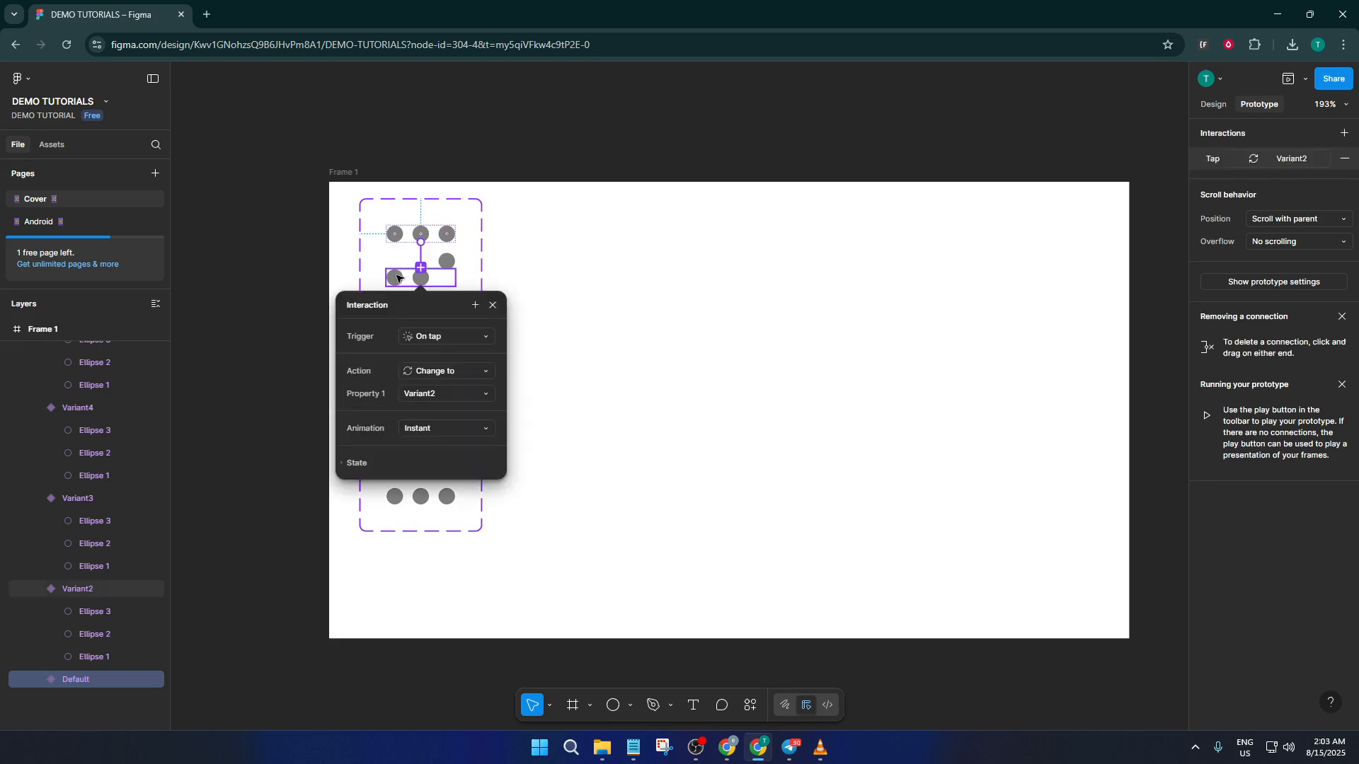
# Set the Default-to-Variant2 interaction to trigger after a delay of 1 ms and use Smart animate.
pyautogui.click(447, 336)
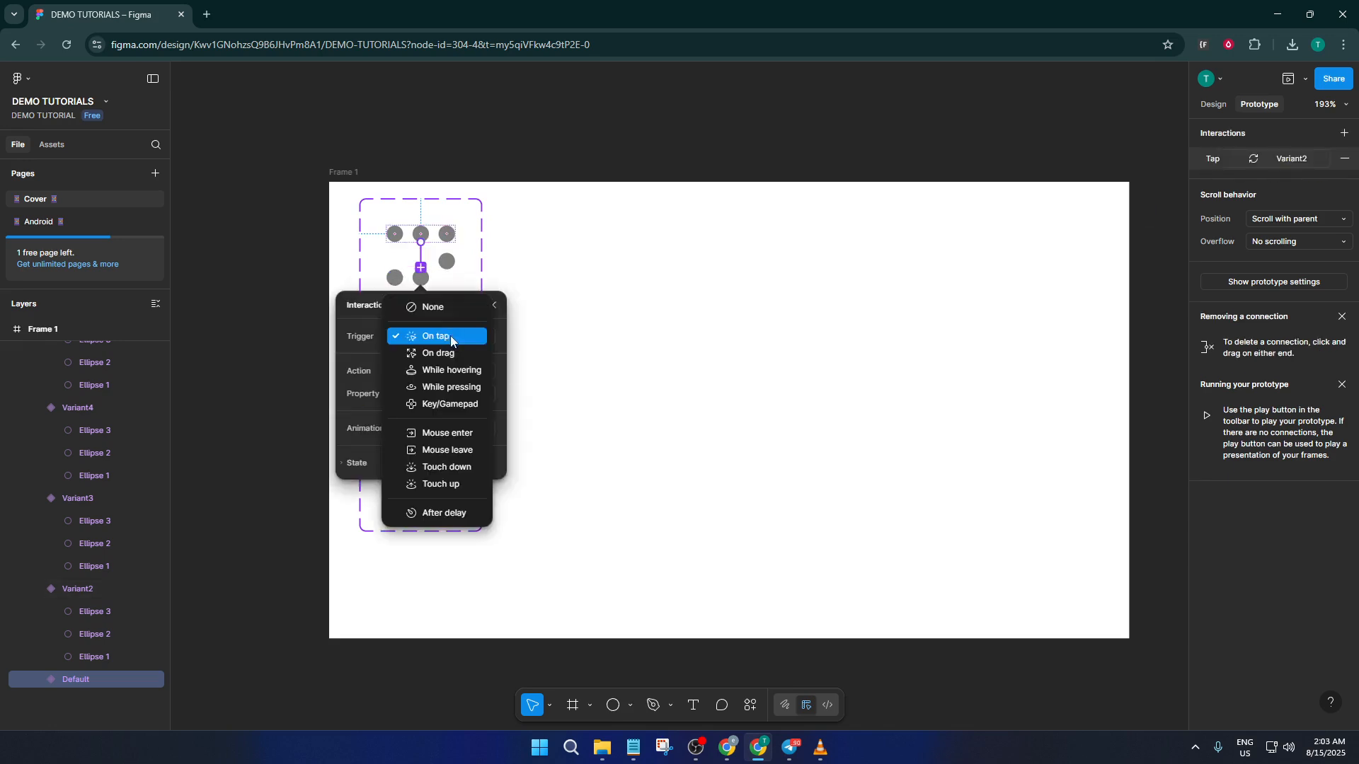
pyautogui.click(442, 514)
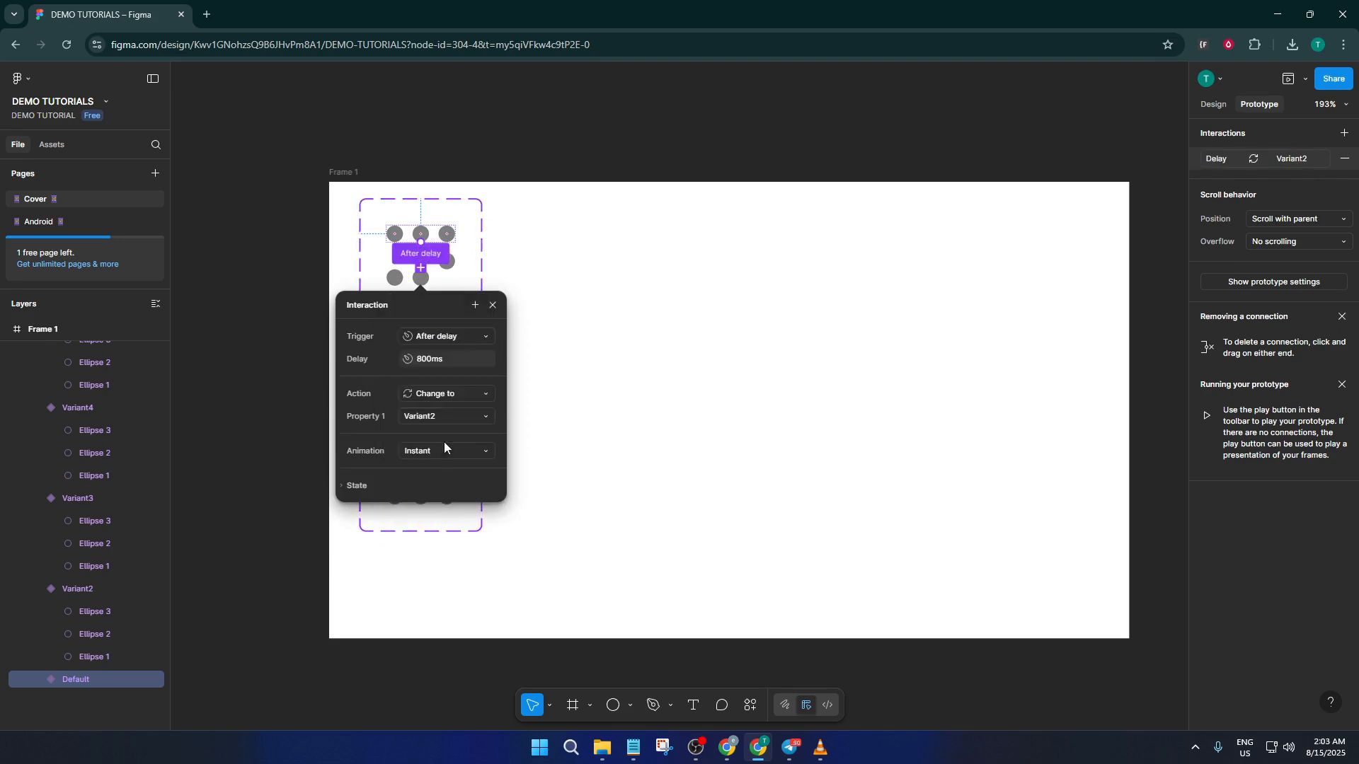
pyautogui.click(443, 360)
pyautogui.press('Return')
pyautogui.click(435, 453)
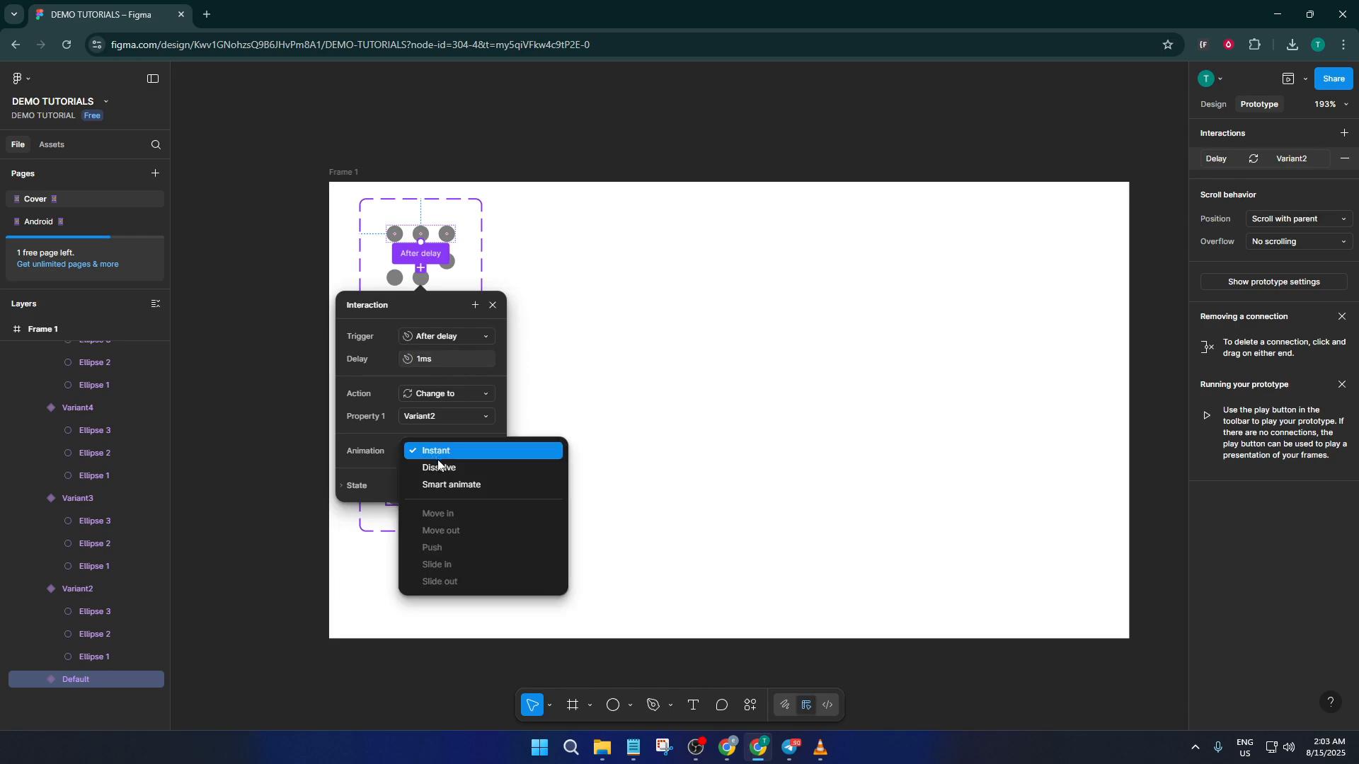
pyautogui.click(448, 485)
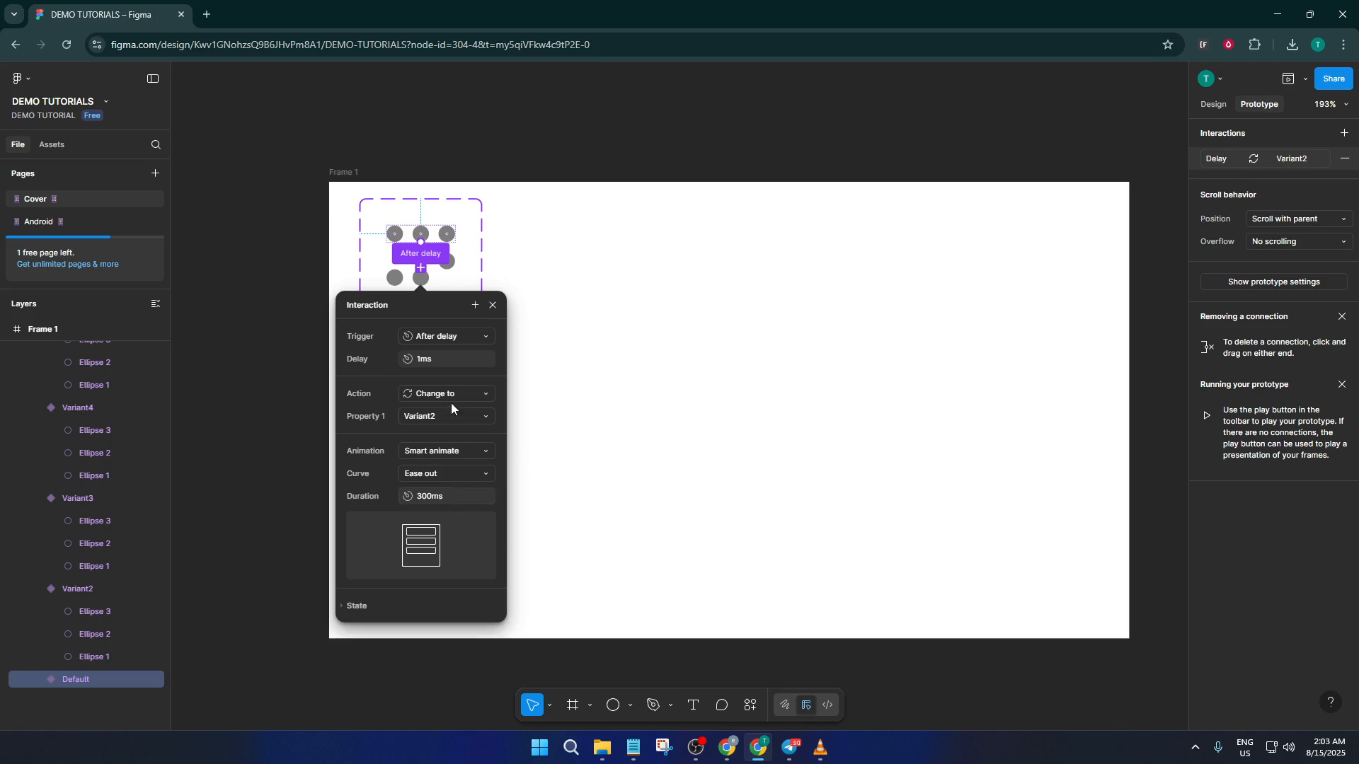
pyautogui.click(533, 367)
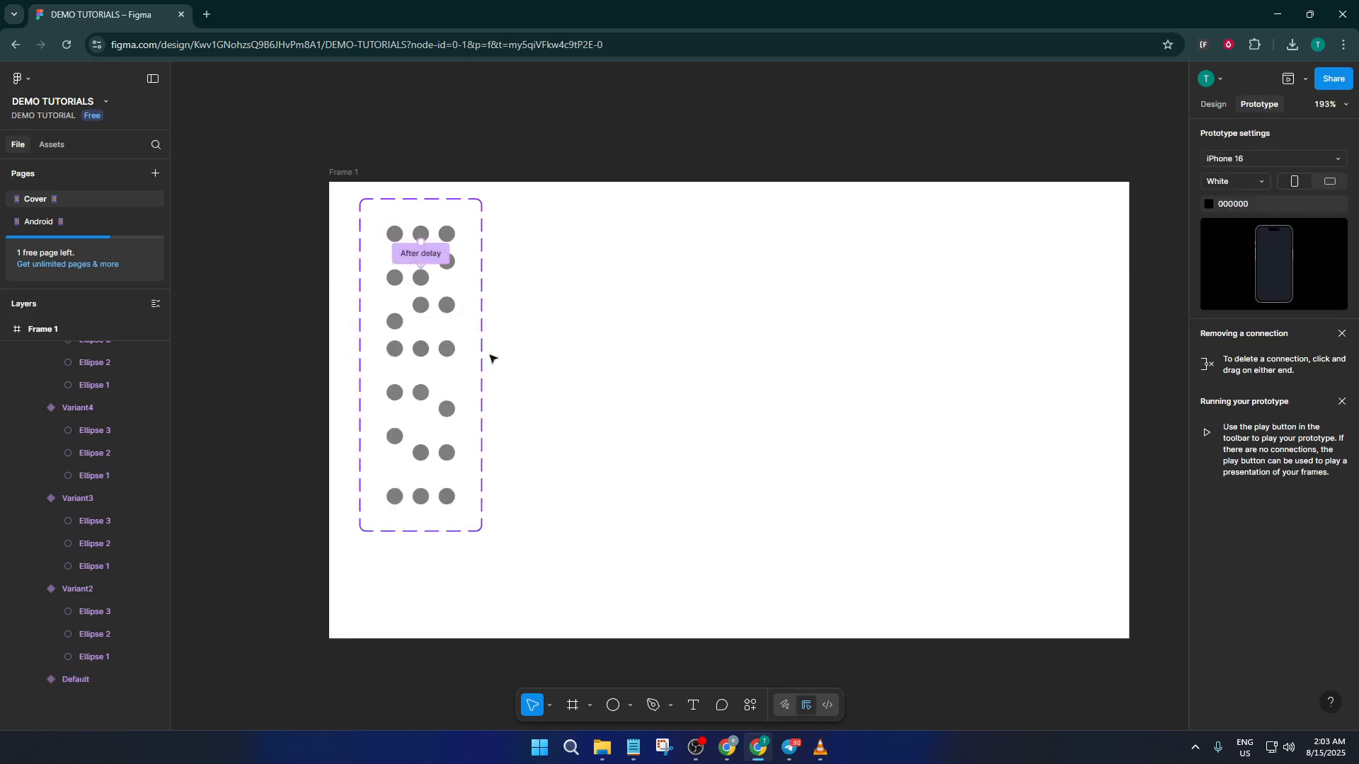
# Draw a prototype connection from Variant2 to the middle circle of Variant3 and open its trigger choices.
pyautogui.click(423, 283)
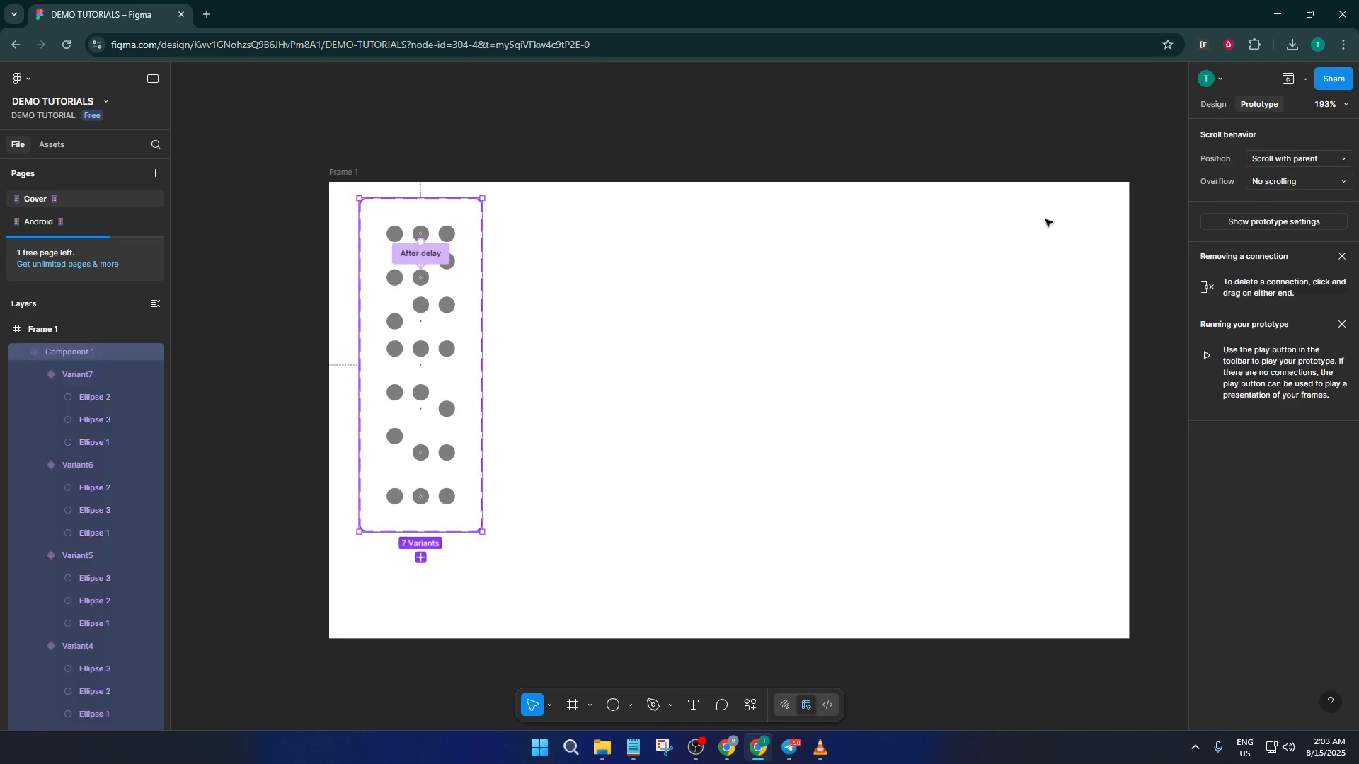
pyautogui.click(451, 273)
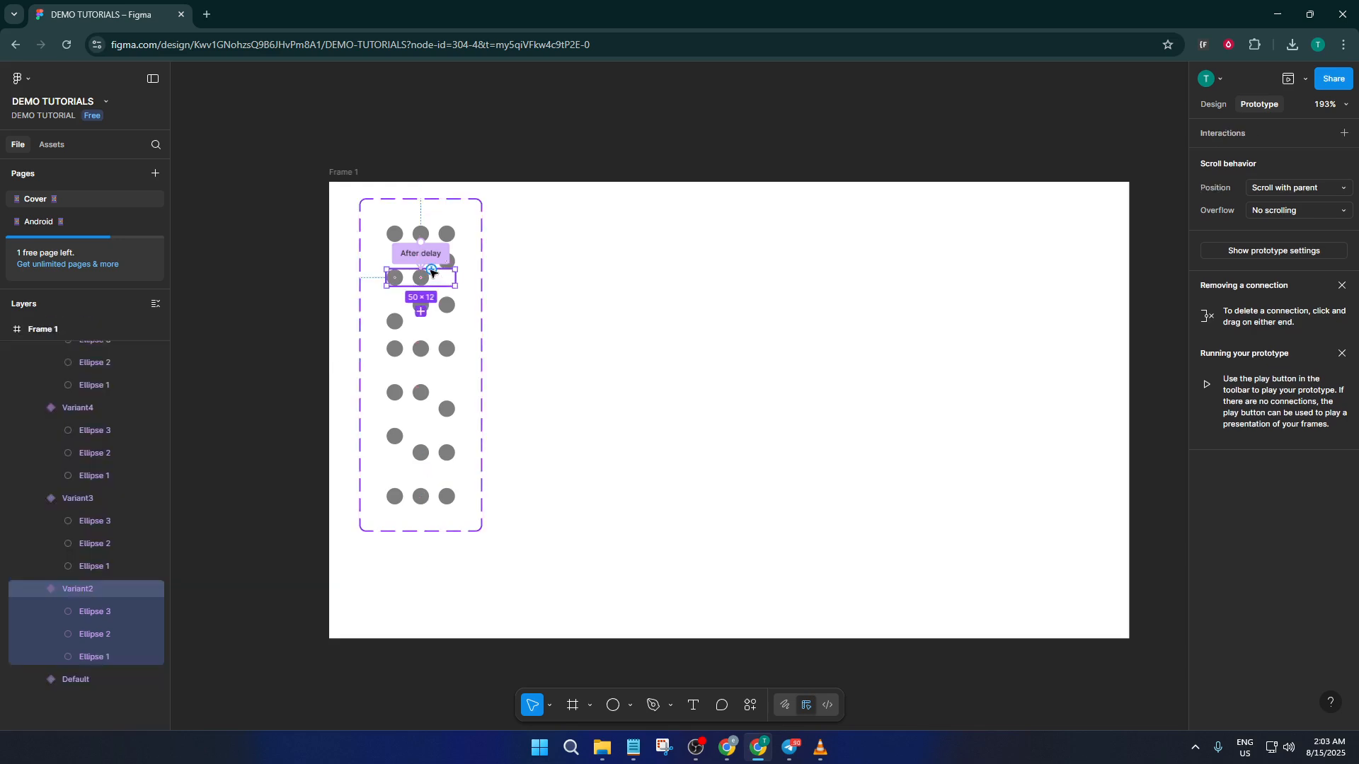
pyautogui.moveTo(431, 270); pyautogui.dragTo(418, 315)
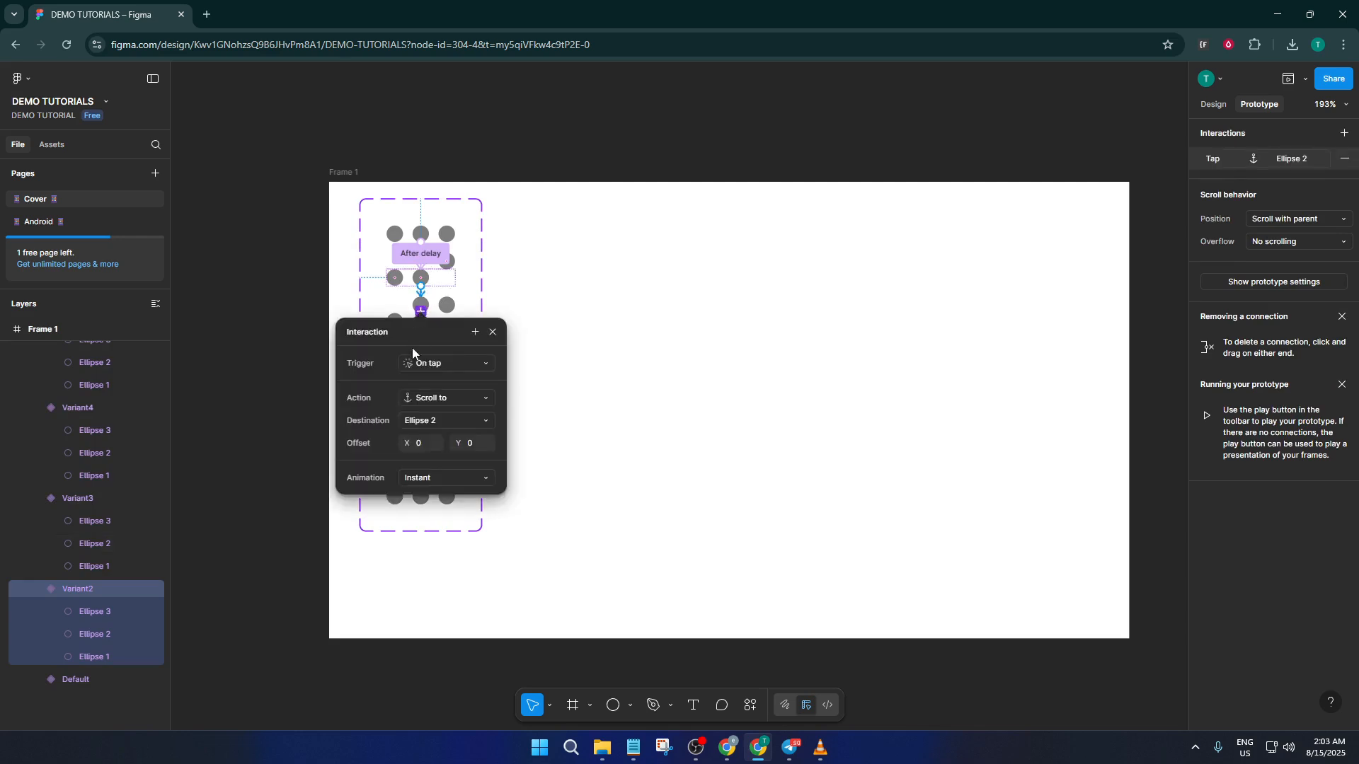
pyautogui.click(453, 364)
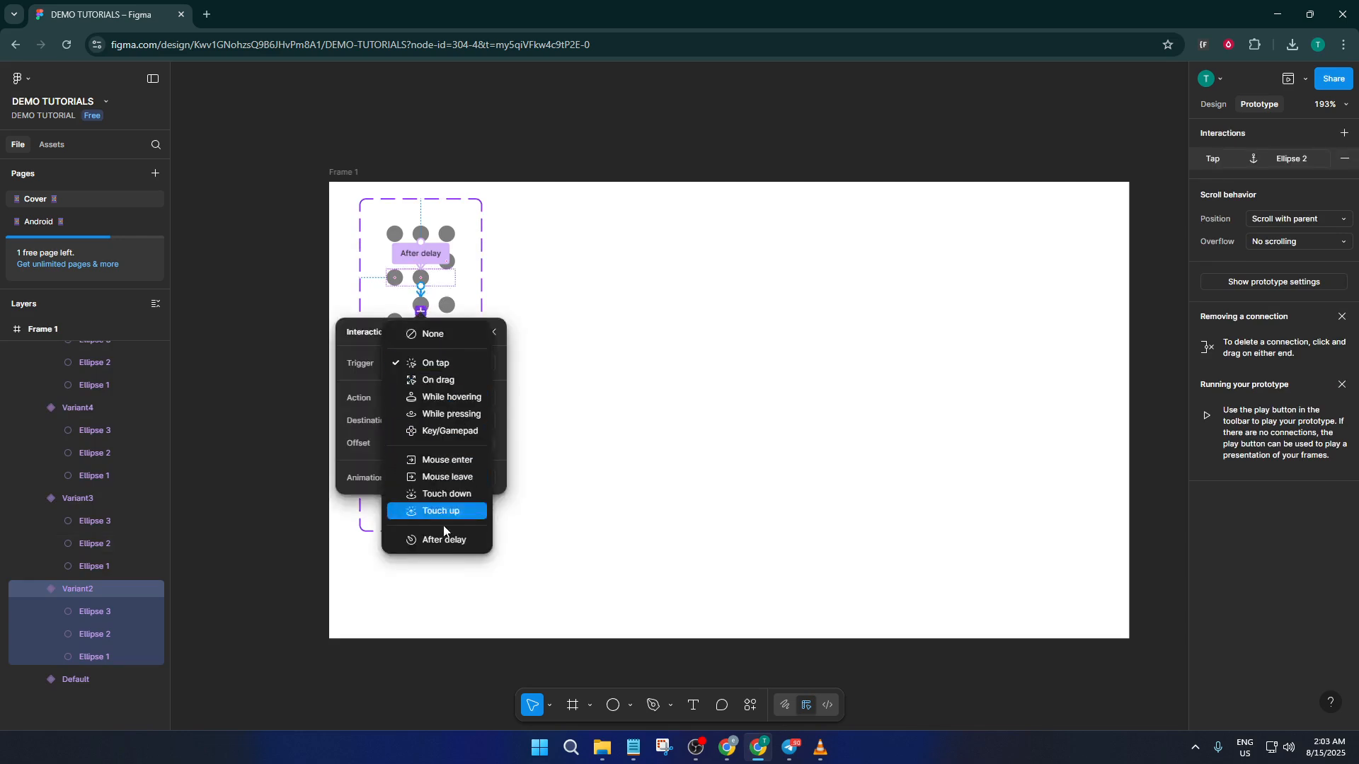